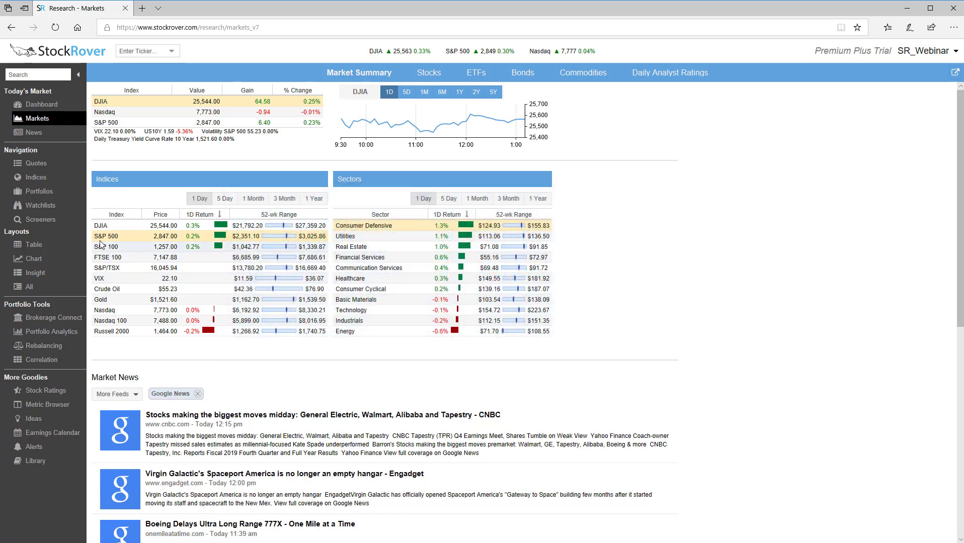
# Go to the screeners and load the Strong Buys screener into the table
pyautogui.click(40, 219)
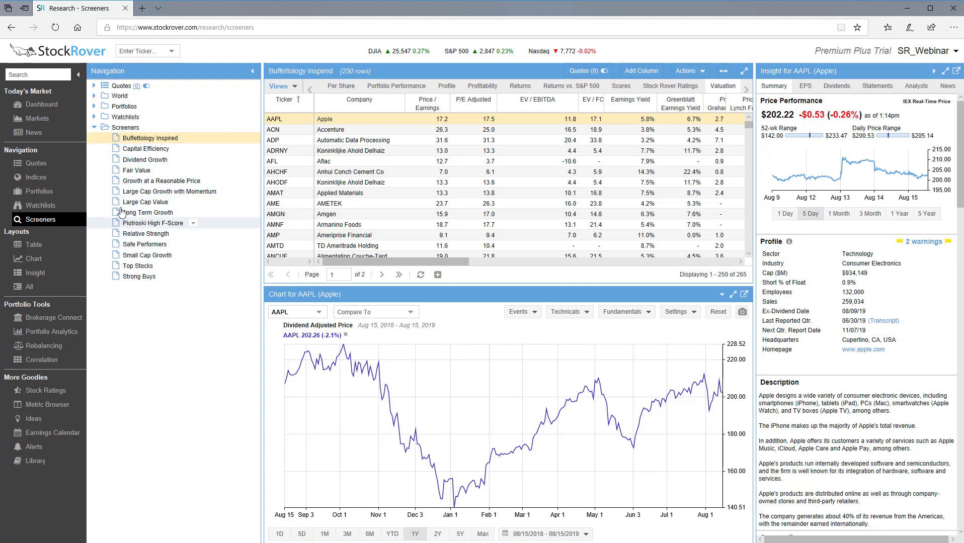
pyautogui.click(148, 128)
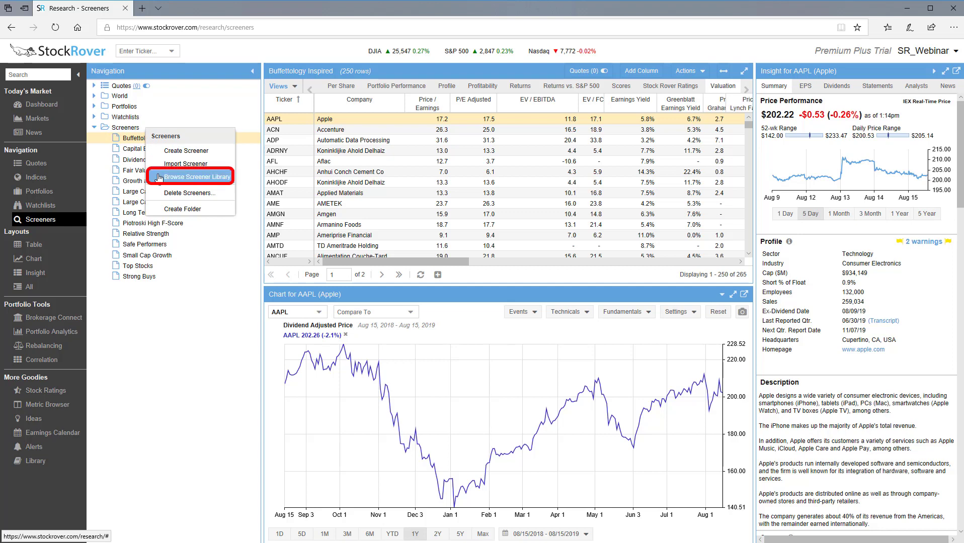
pyautogui.click(134, 278)
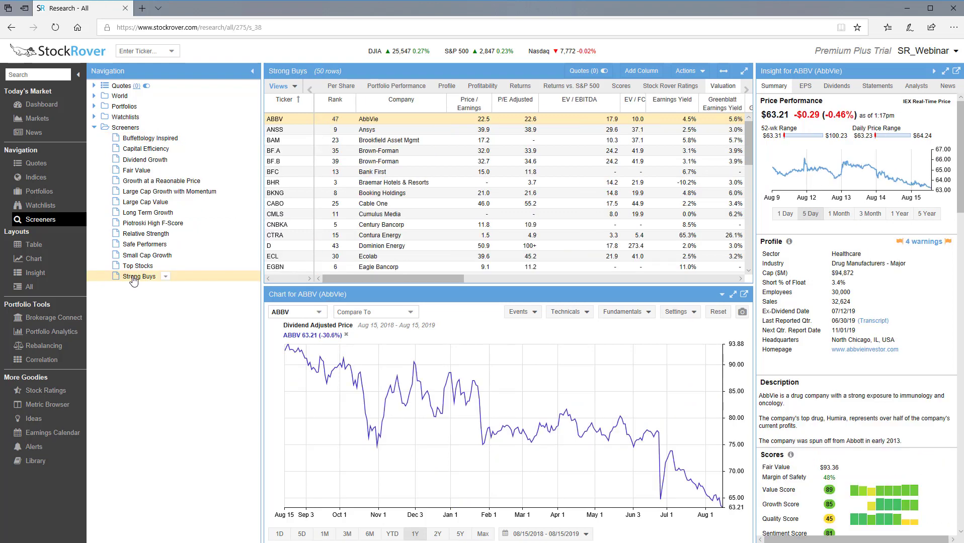
# Update the Strong Buys screener to a limit of 25 stocks and sort the saved screener's results by rank
pyautogui.click(166, 277)
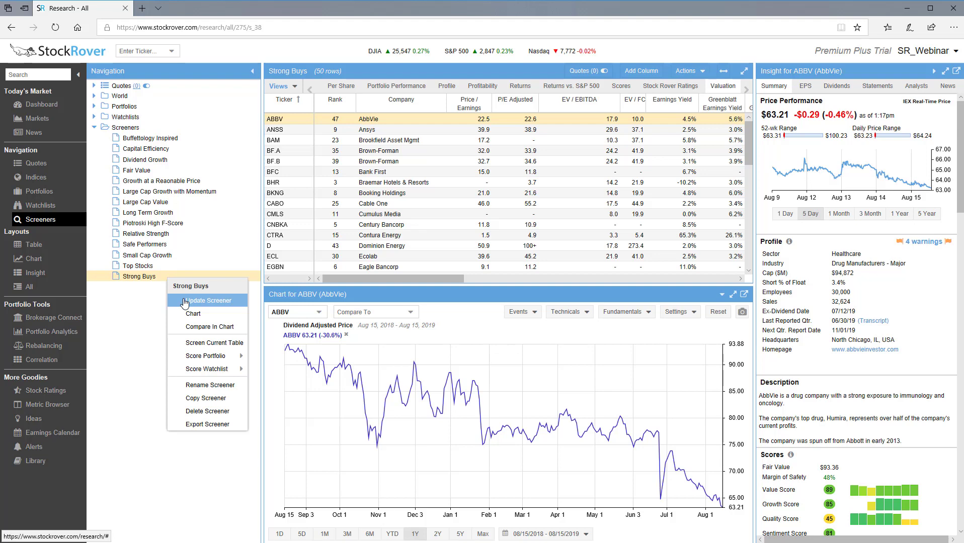
pyautogui.click(184, 301)
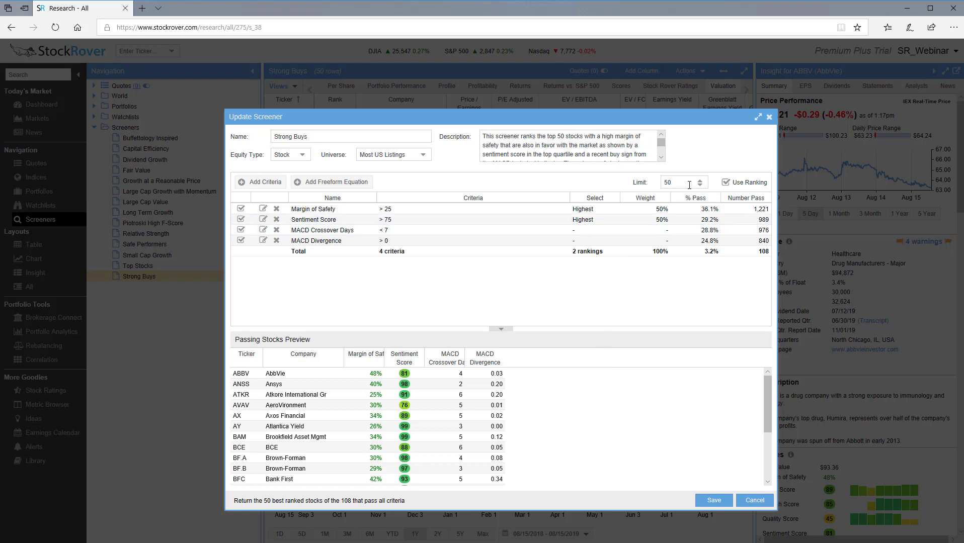
pyautogui.moveTo(676, 183); pyautogui.dragTo(651, 183)
pyautogui.write('25')
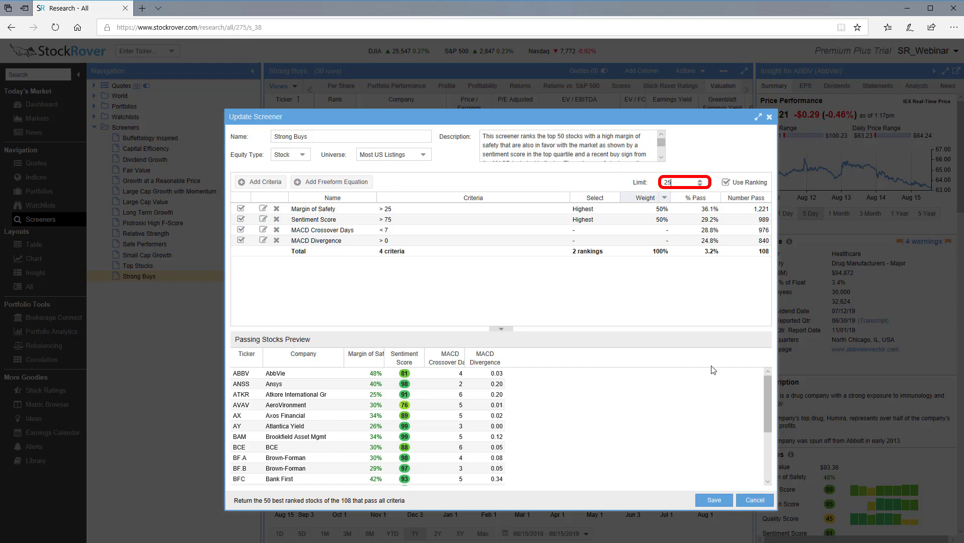
pyautogui.click(715, 501)
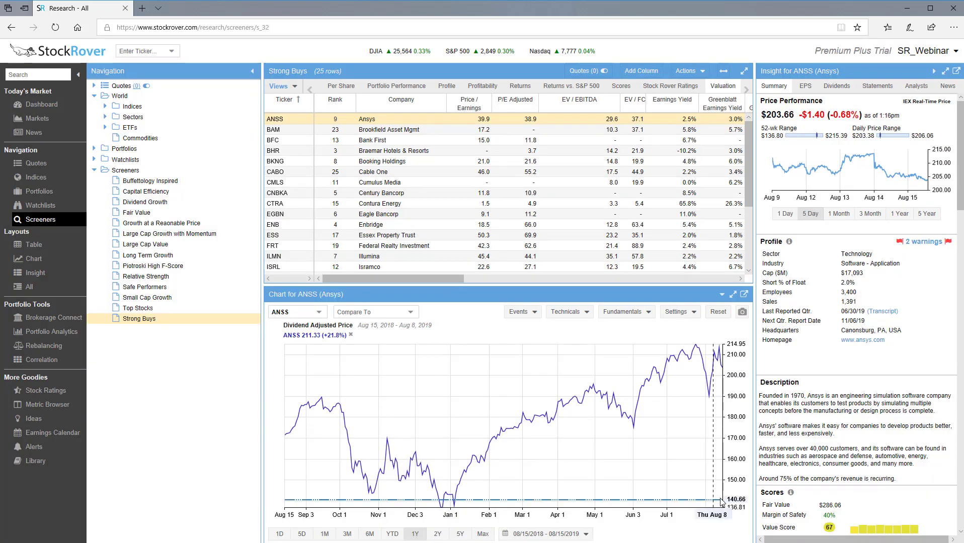
pyautogui.click(335, 100)
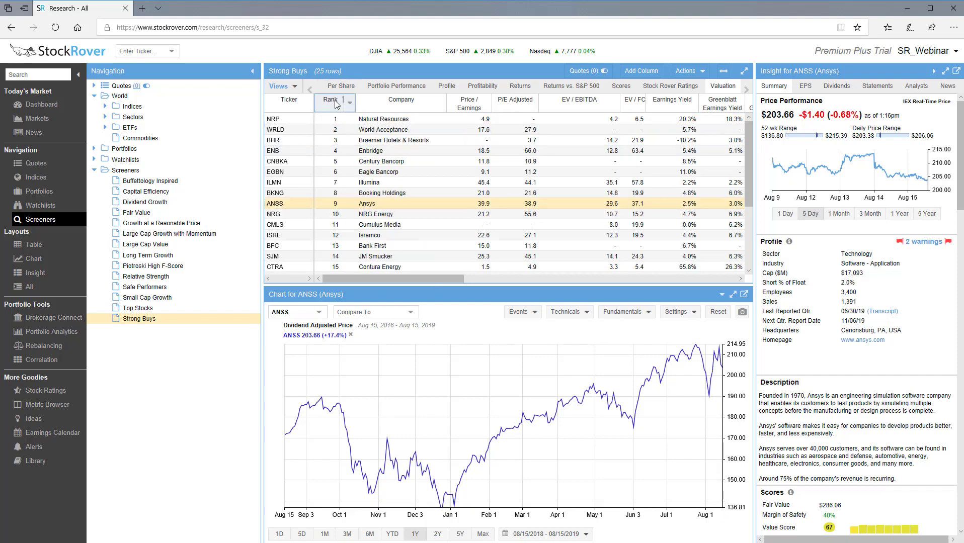
pyautogui.moveTo(334, 120)
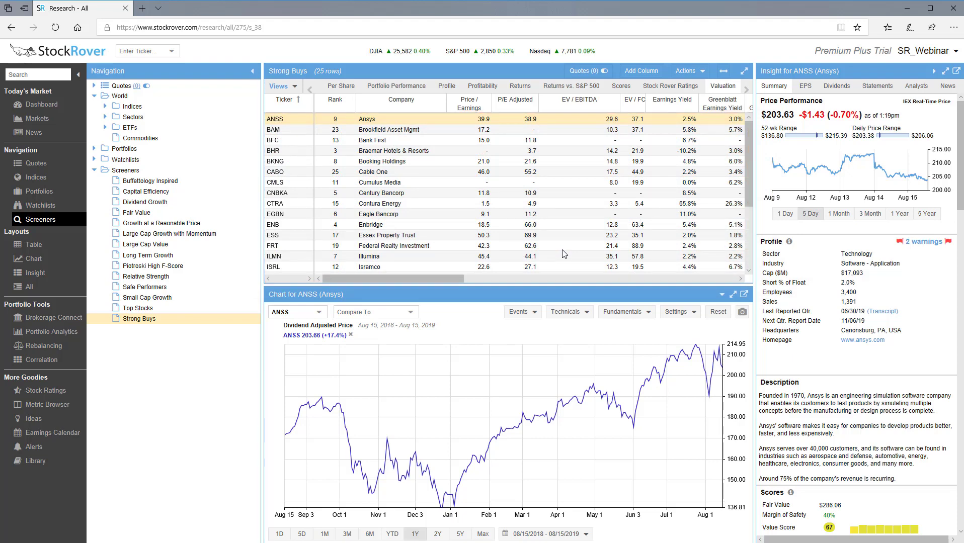
# Save the Strong Buys table as a new watchlist named "Strong Buy Candidates"
pyautogui.click(703, 73)
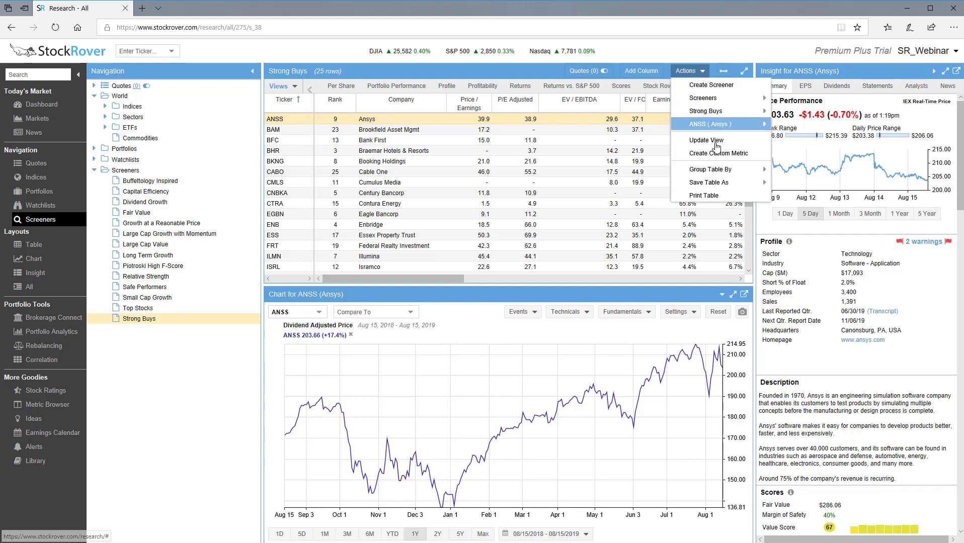
pyautogui.moveTo(721, 187)
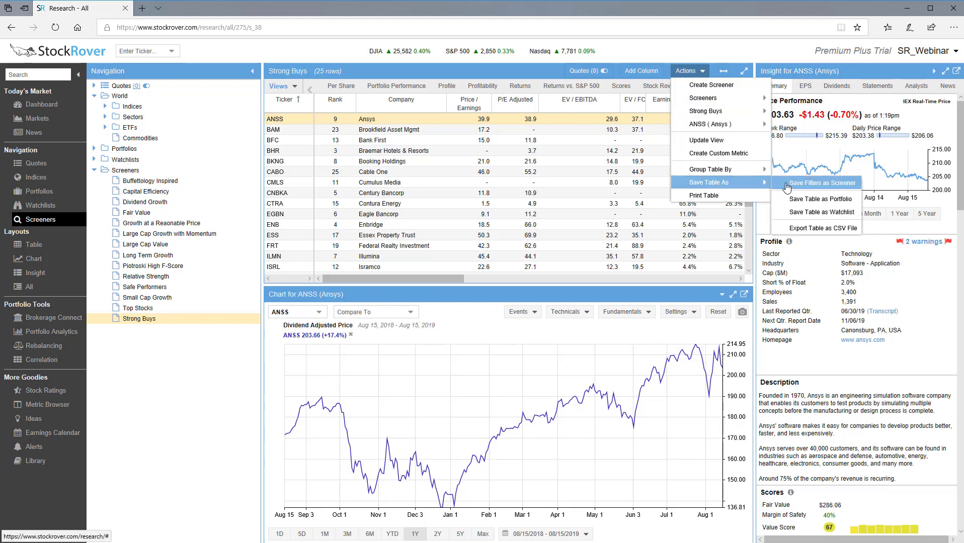
pyautogui.click(800, 213)
pyautogui.hotkey('ctrl', 'a')
pyautogui.write('Strong')
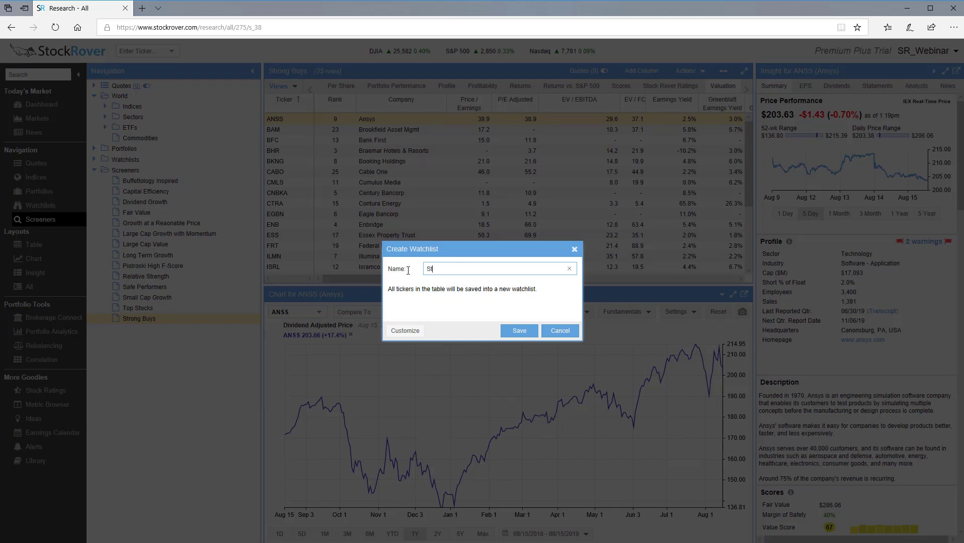
pyautogui.write(' Buy Candidates')
pyautogui.click(515, 332)
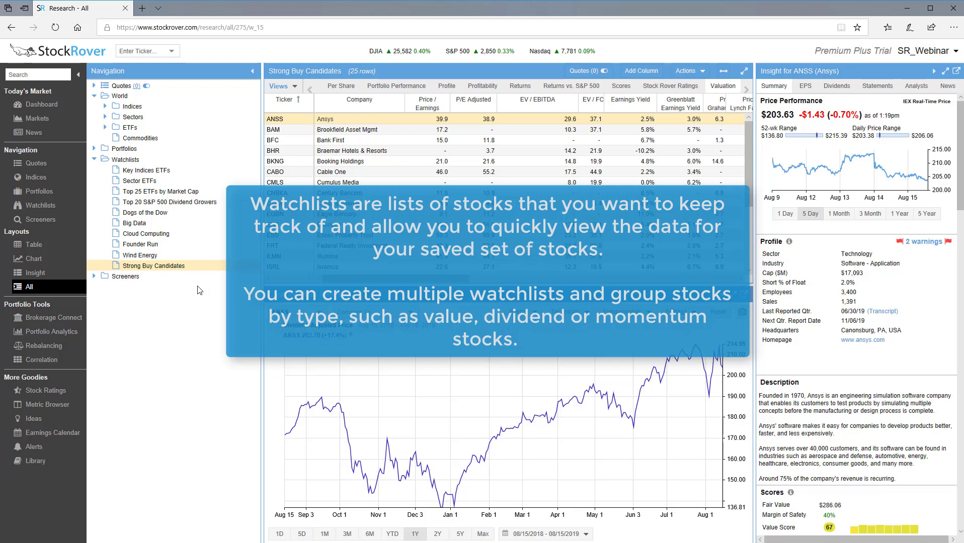
# Include the PCAR quote in the Strong Buy Candidates table and find its row
pyautogui.click(195, 268)
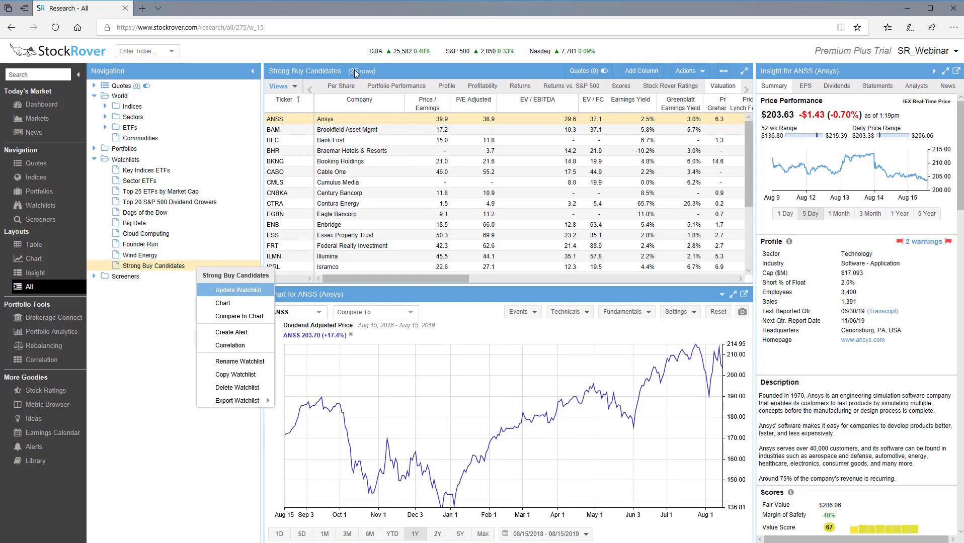
pyautogui.click(93, 88)
pyautogui.click(93, 88)
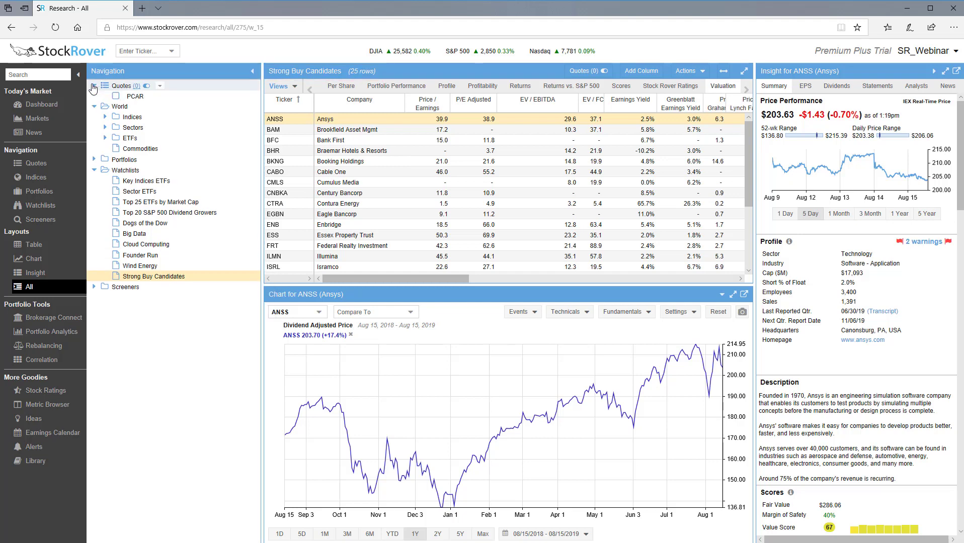
pyautogui.click(116, 97)
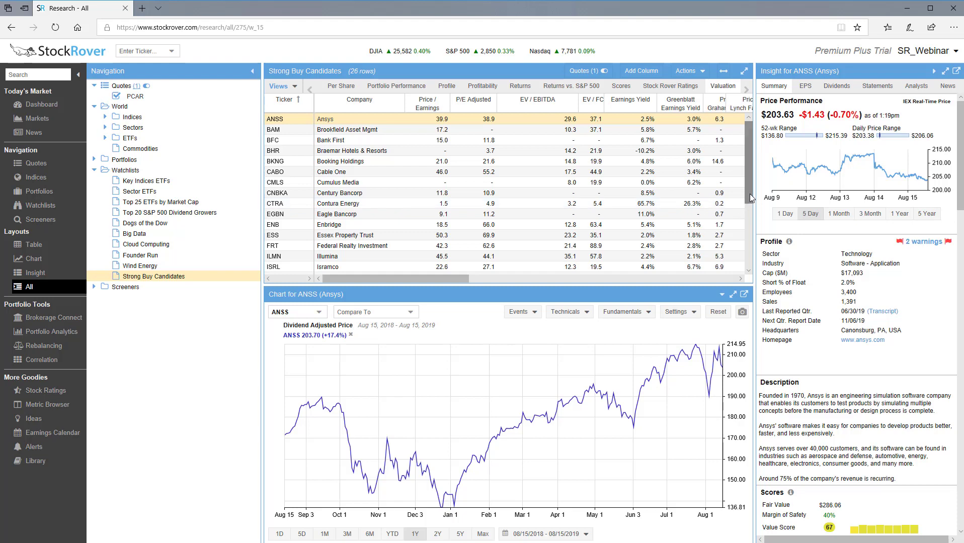
pyautogui.moveTo(749, 194); pyautogui.dragTo(746, 247)
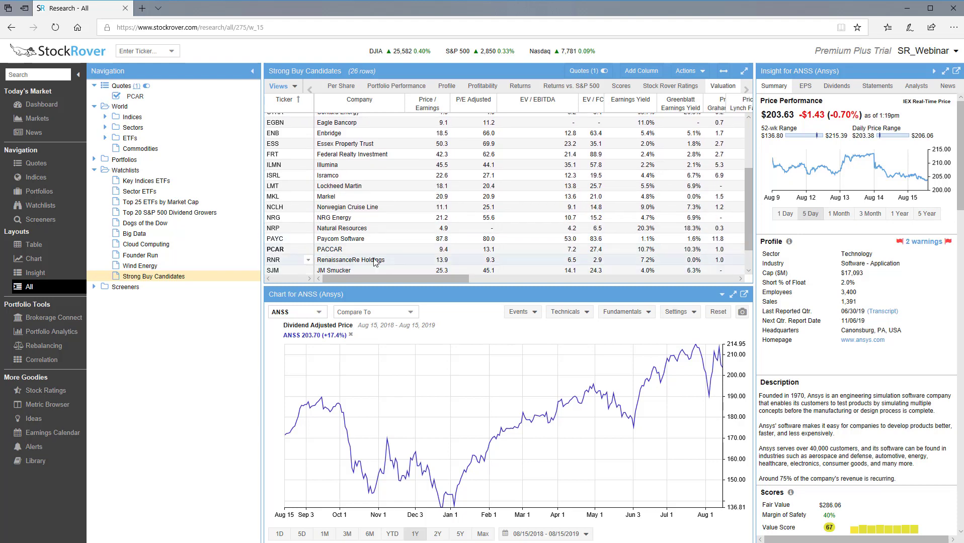
pyautogui.moveTo(282, 254)
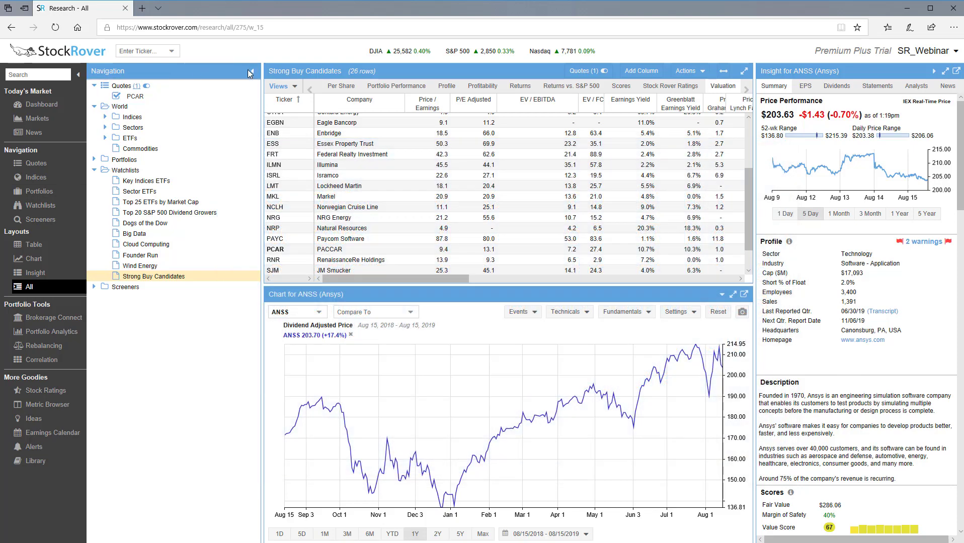
# Collapse the navigation tree and switch the watchlist table to the Fair Value view
pyautogui.click(249, 71)
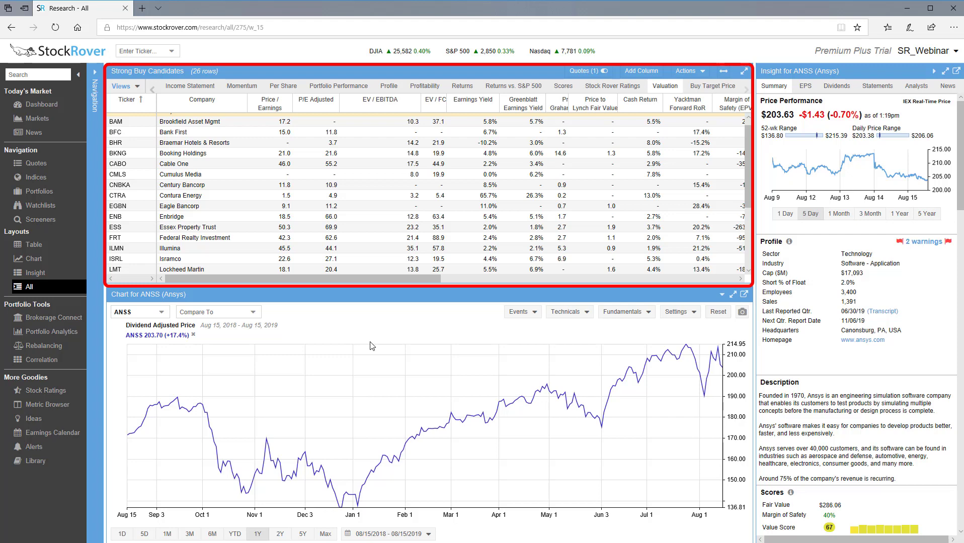
pyautogui.click(140, 89)
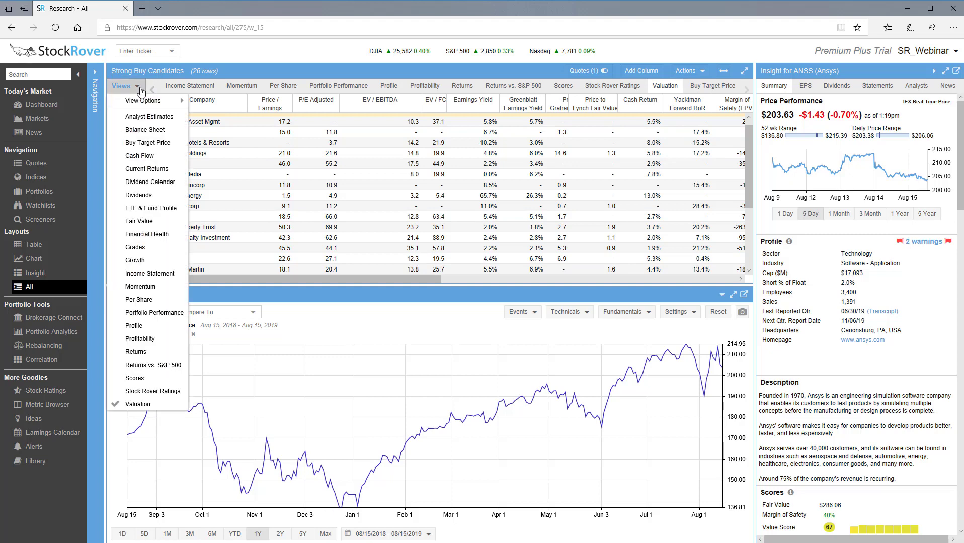
pyautogui.click(140, 221)
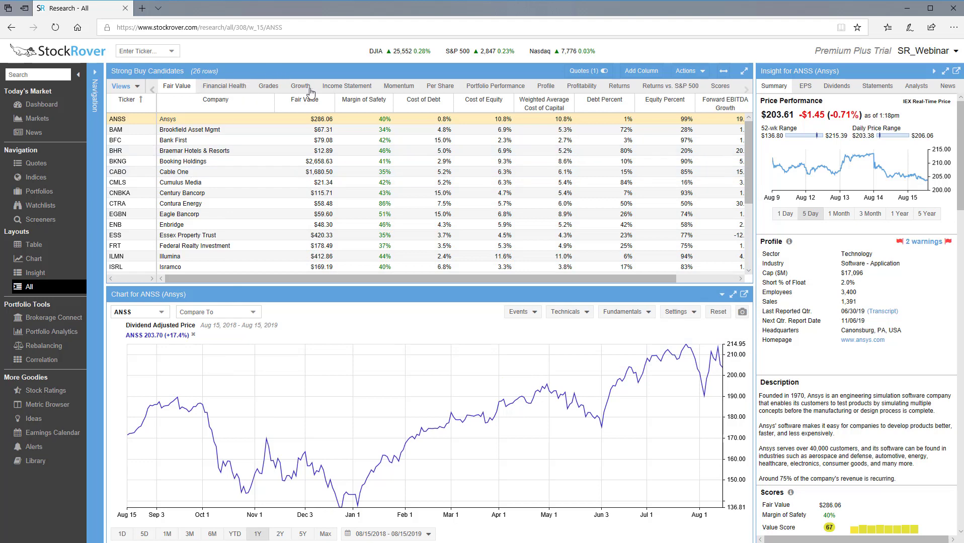
# Read the definition of the Fair Value metric and close it
pyautogui.click(328, 102)
pyautogui.click(337, 119)
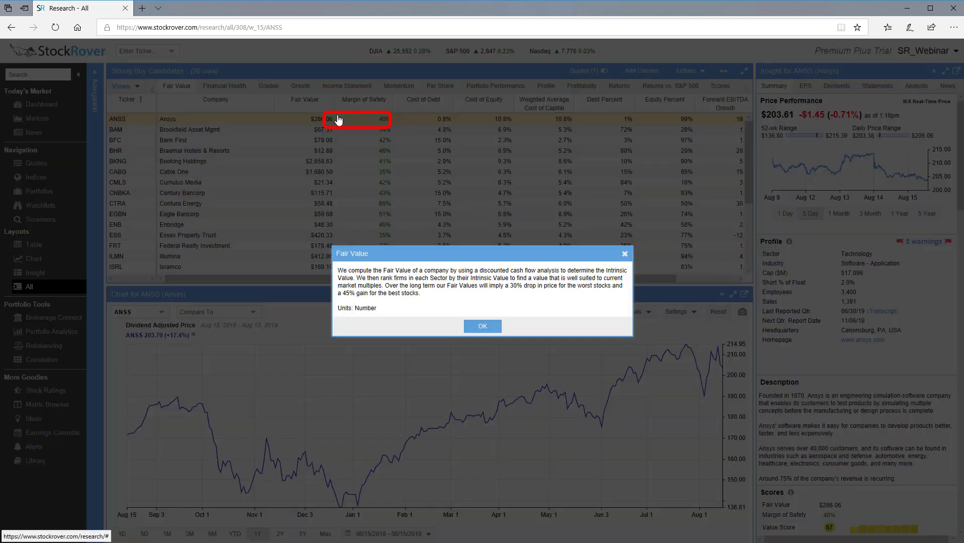
pyautogui.click(626, 255)
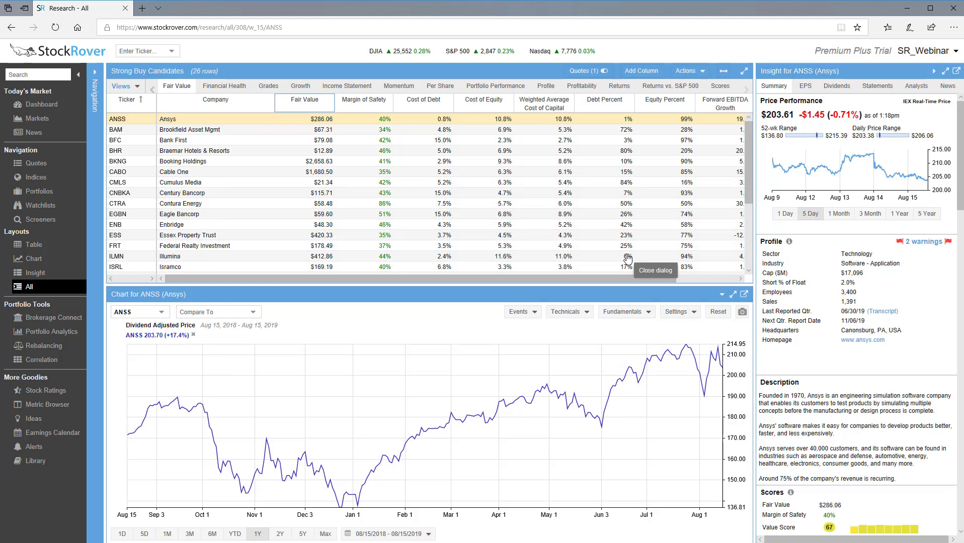
# Sort the watchlist by Margin of Safety from highest to lowest and select Enbridge (ENB)
pyautogui.click(364, 100)
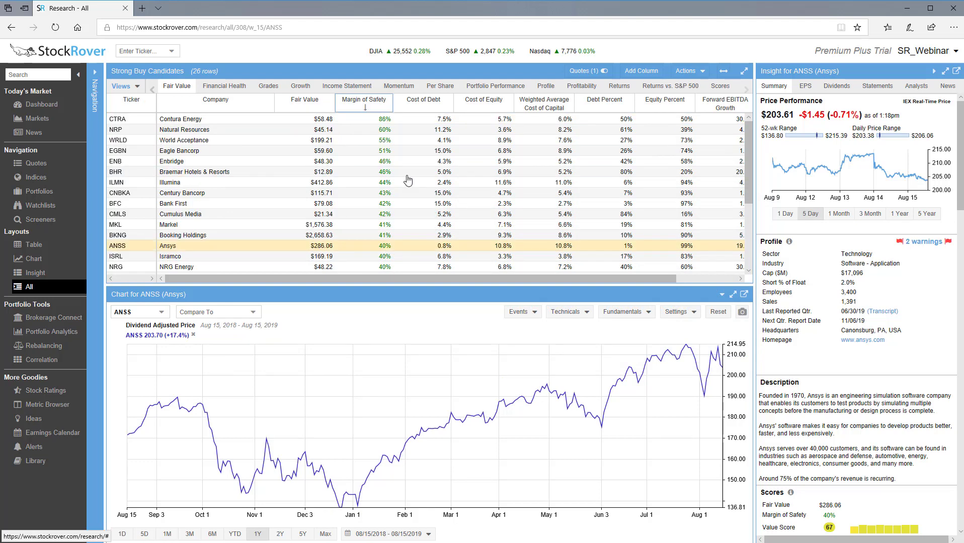
pyautogui.click(121, 161)
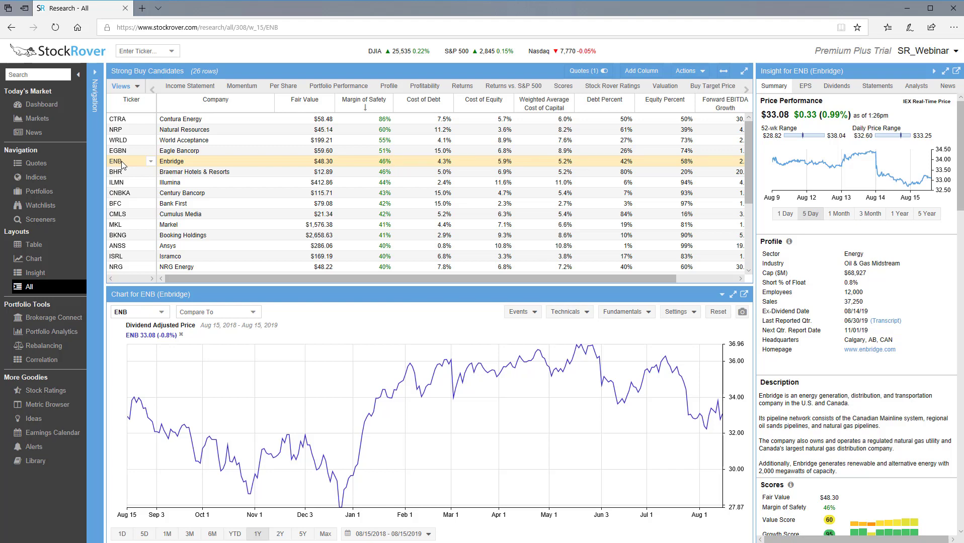
pyautogui.moveTo(116, 164)
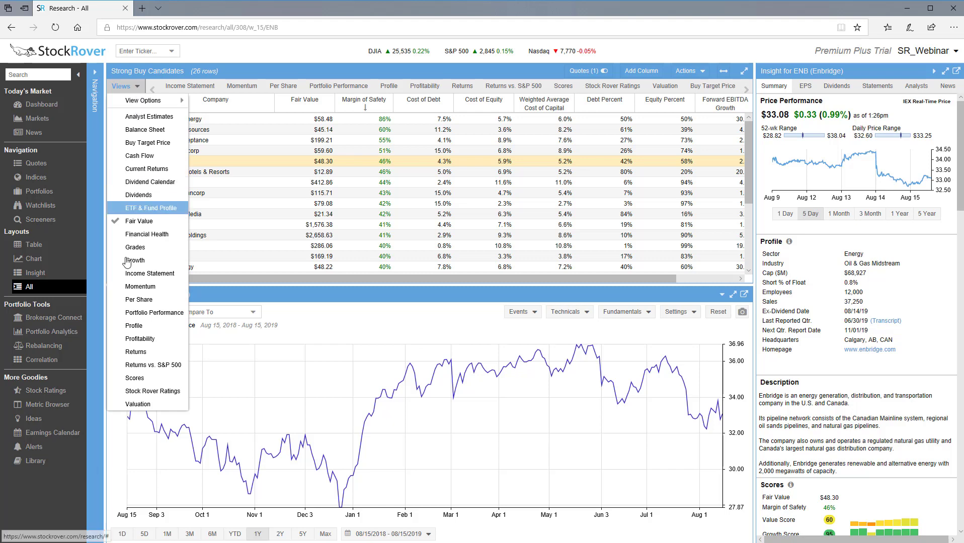
# Switch the table to the Valuation view and color the ENB ticker yellow
pyautogui.click(143, 406)
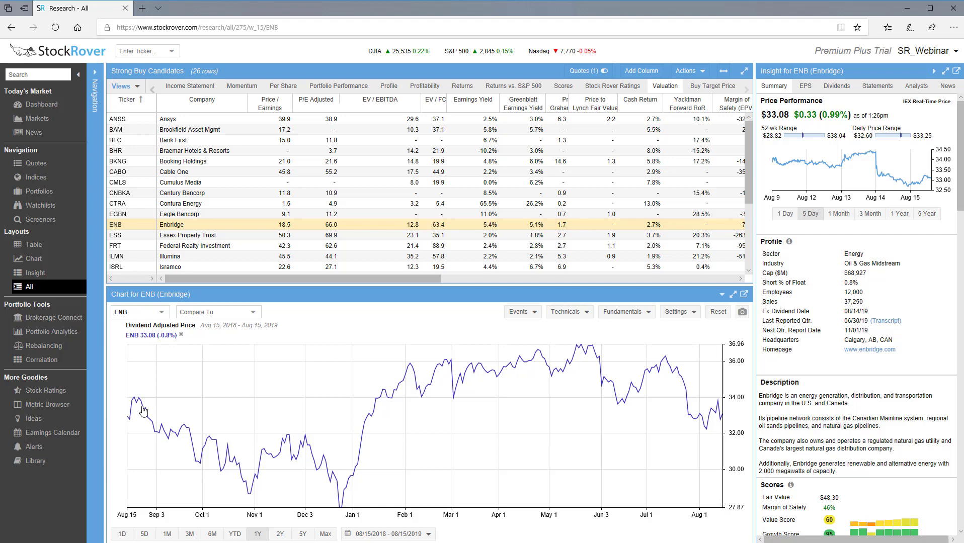
pyautogui.rightClick(153, 228)
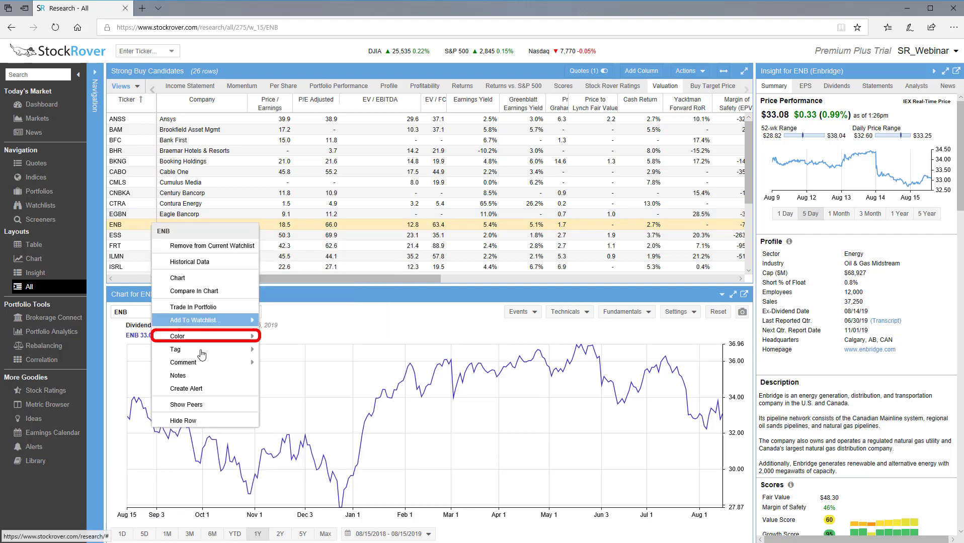
pyautogui.moveTo(211, 336)
pyautogui.click(277, 363)
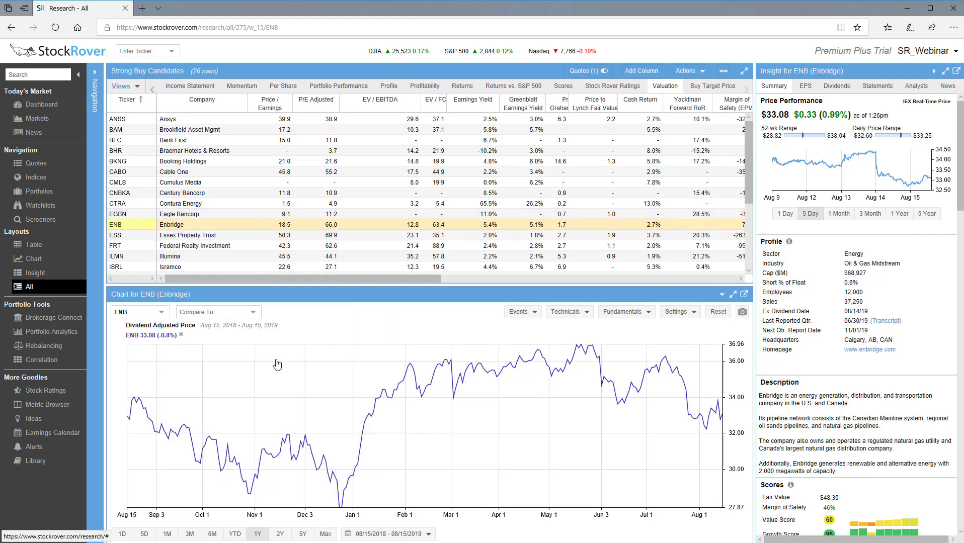
# Review the comment on ENB and set the ticker's tag to "Look at Later"
pyautogui.click(153, 229)
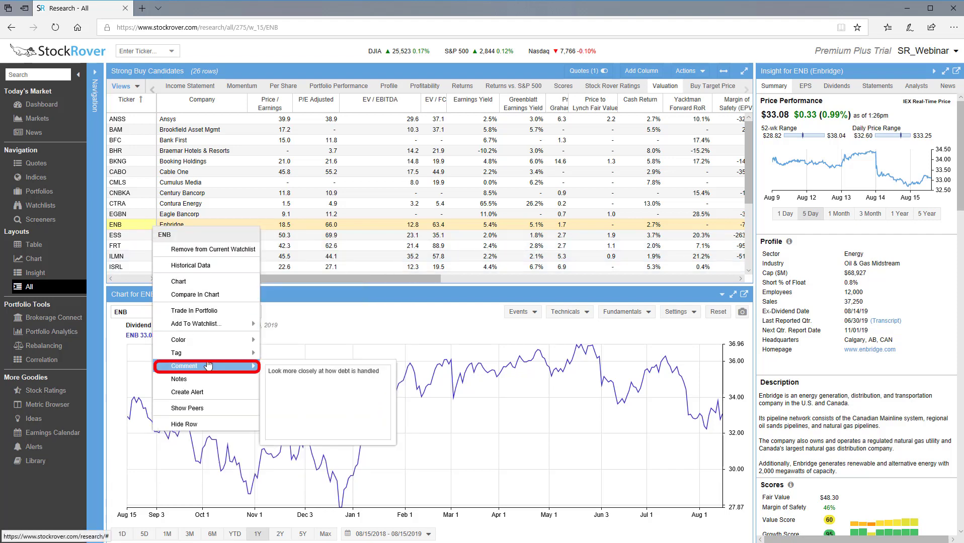
pyautogui.moveTo(208, 366)
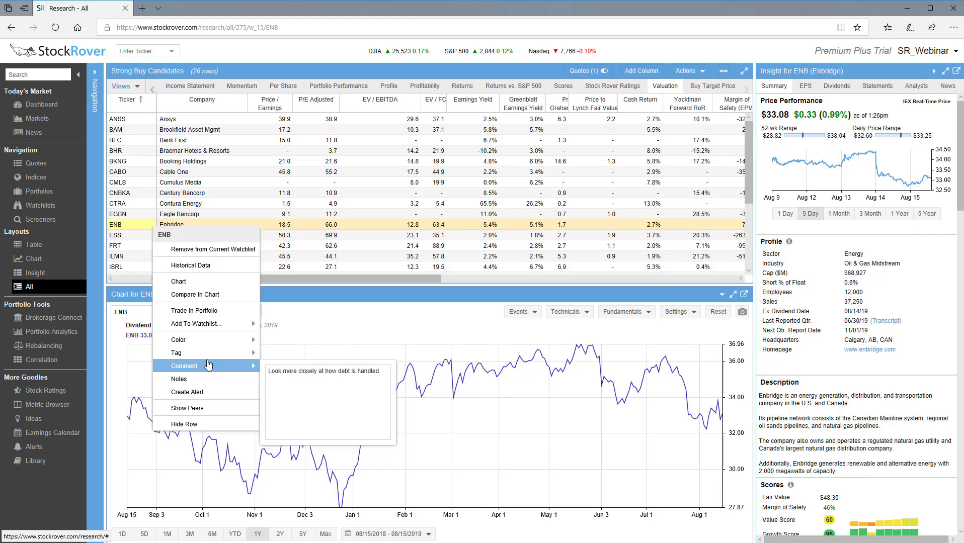
pyautogui.click(149, 226)
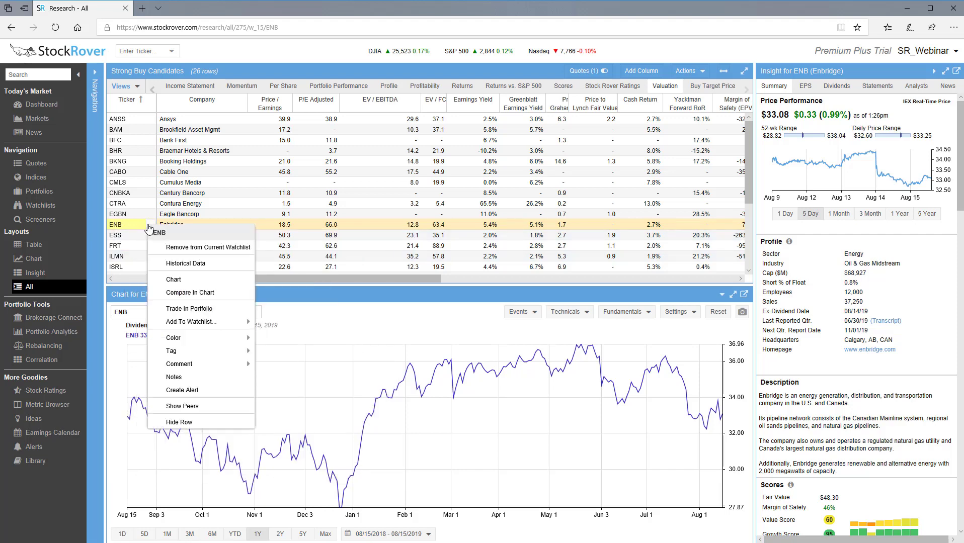
pyautogui.moveTo(184, 350)
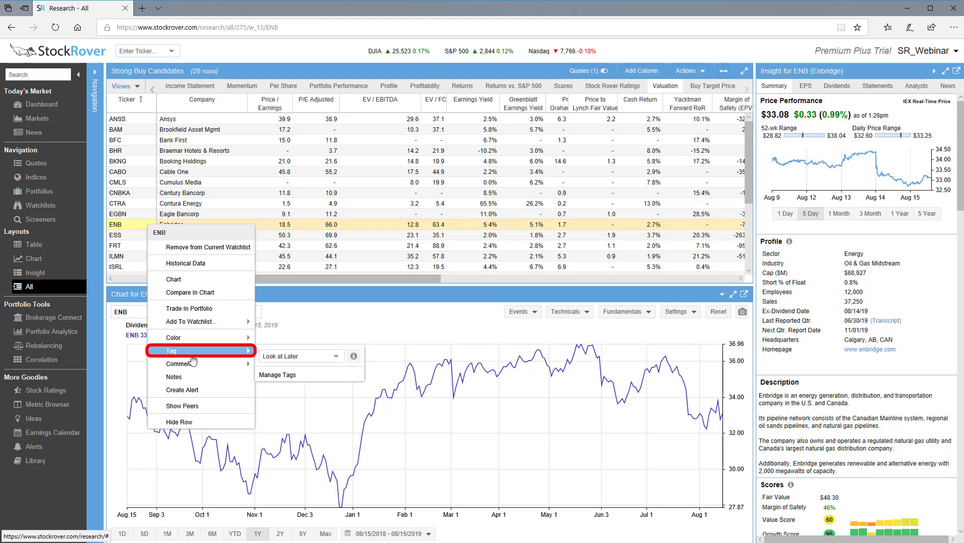
pyautogui.click(336, 358)
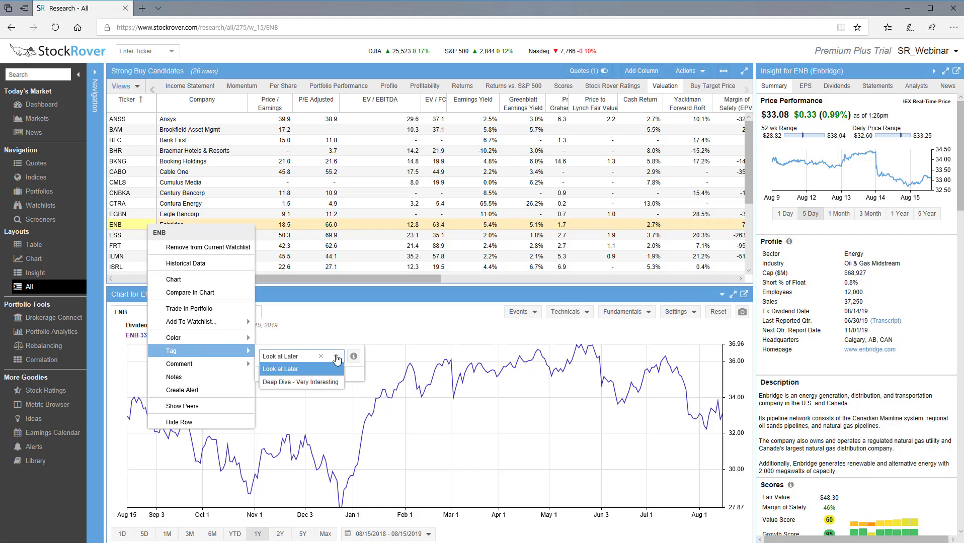
pyautogui.click(307, 368)
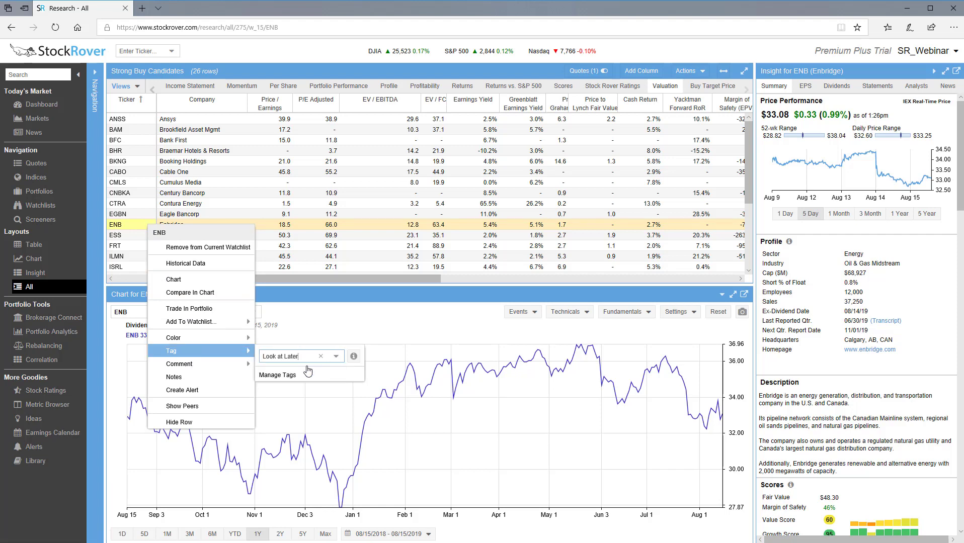
# Group the Strong Buy Candidates table by tag and review the tagged groups
pyautogui.click(350, 330)
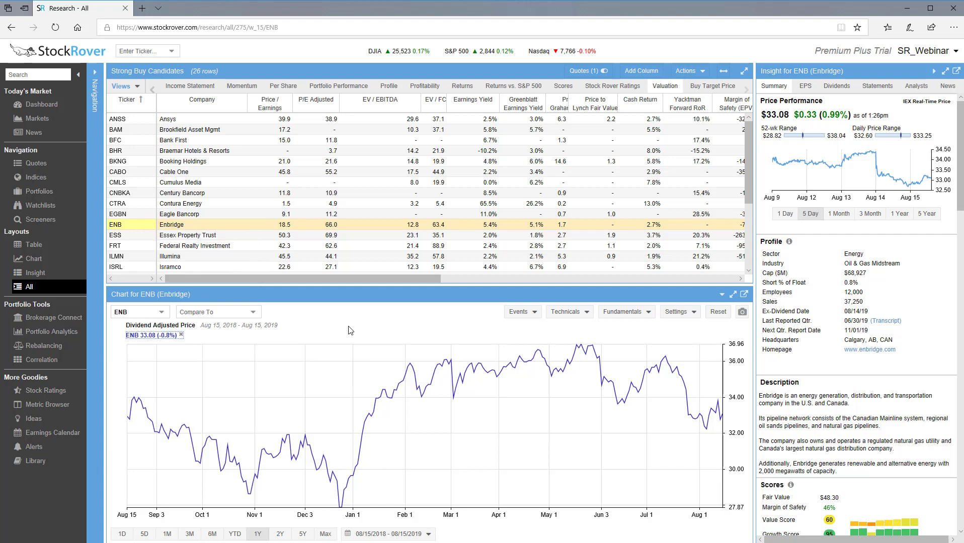
pyautogui.click(703, 73)
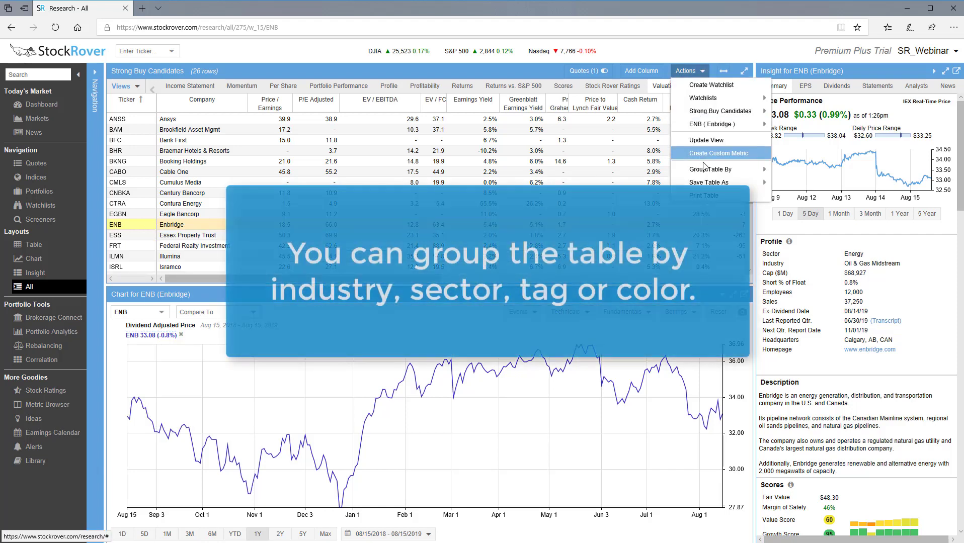
pyautogui.moveTo(722, 171)
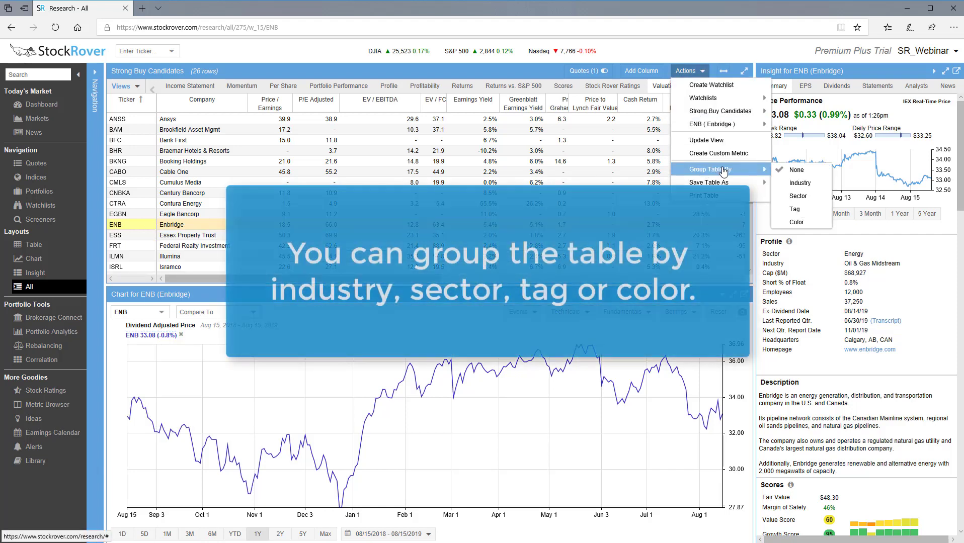
pyautogui.click(803, 210)
pyautogui.scroll(-5, 529, 217)
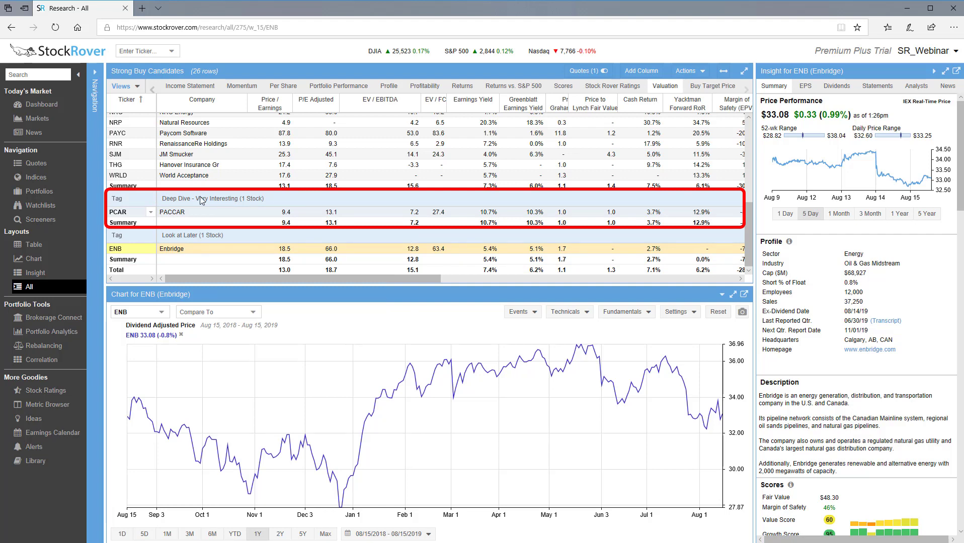
# Remove the tag grouping from the Strong Buy Candidates table
pyautogui.click(689, 70)
pyautogui.moveTo(707, 171)
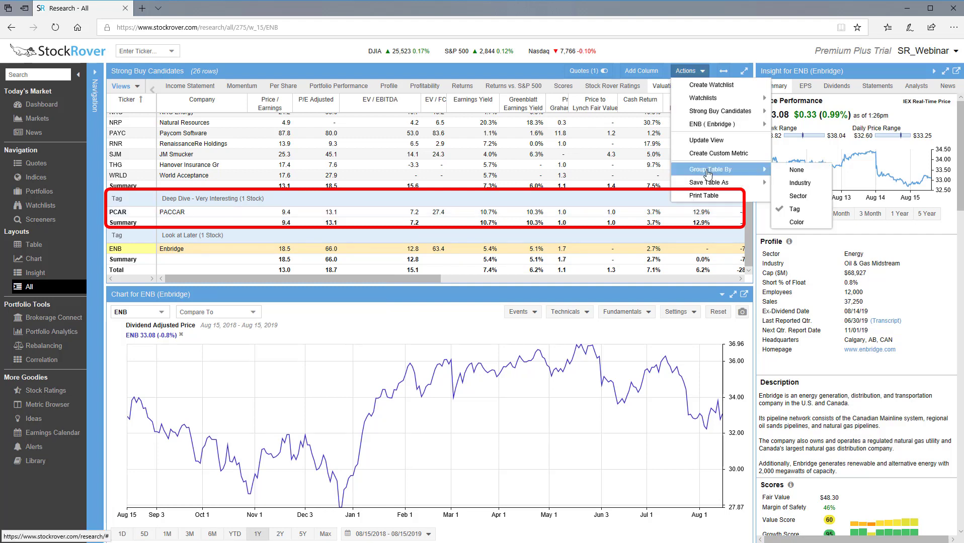
pyautogui.click(798, 171)
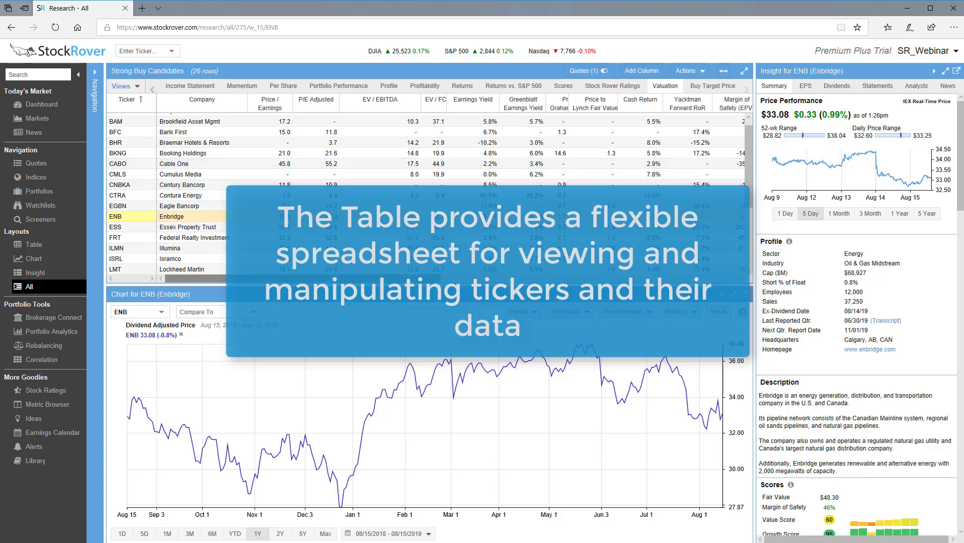
# Filter the table's P/E Adjusted column to values below 20
pyautogui.moveTo(198, 279); pyautogui.dragTo(207, 278)
pyautogui.moveTo(373, 278); pyautogui.dragTo(367, 276)
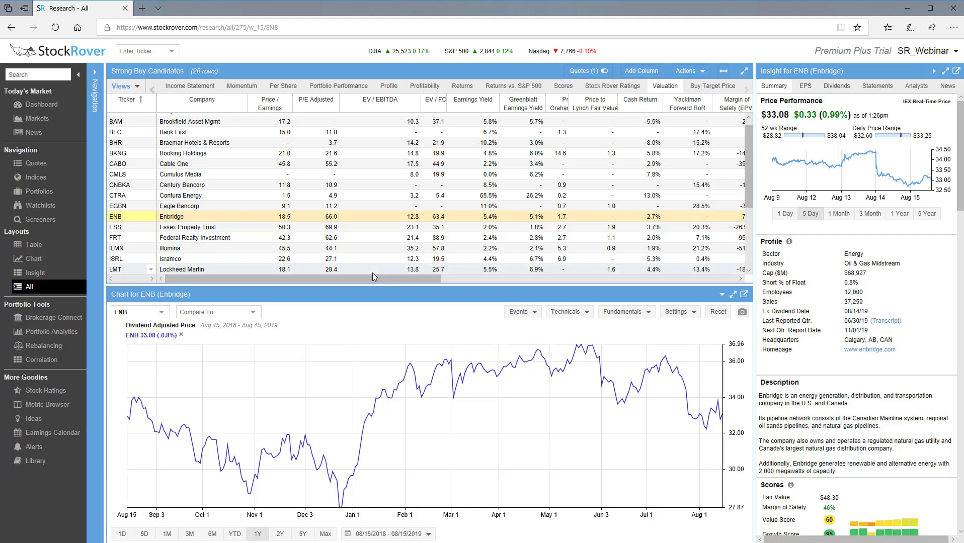
pyautogui.click(333, 103)
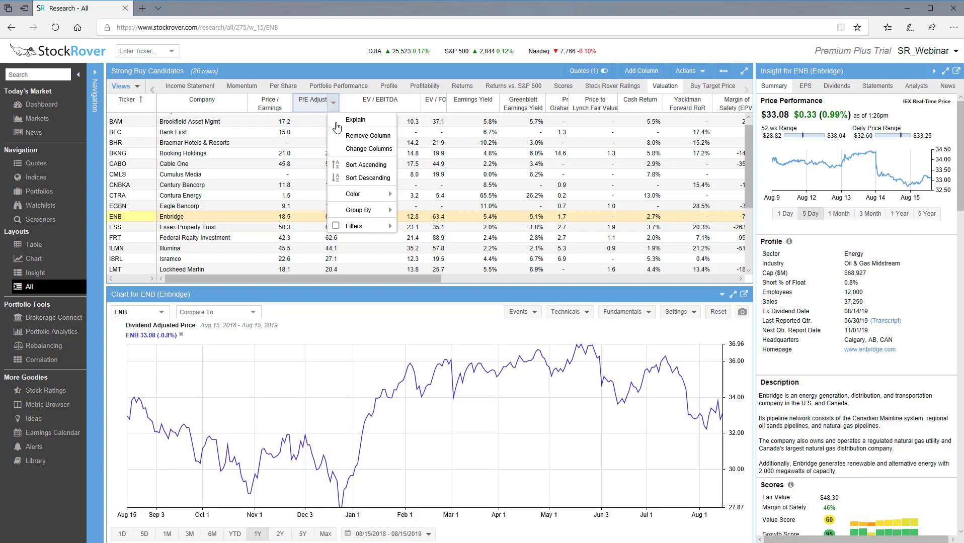
pyautogui.click(354, 227)
pyautogui.click(434, 243)
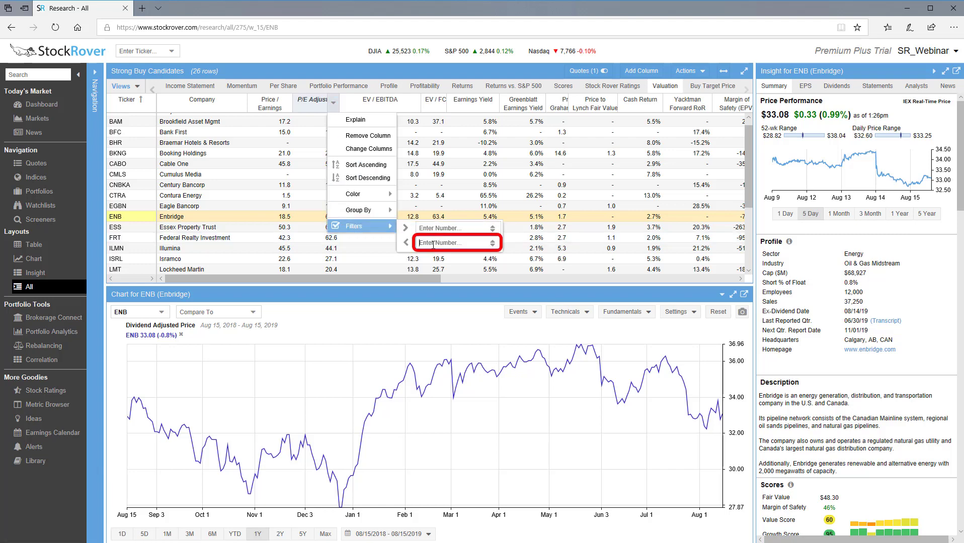
pyautogui.write('20')
pyautogui.press('Return')
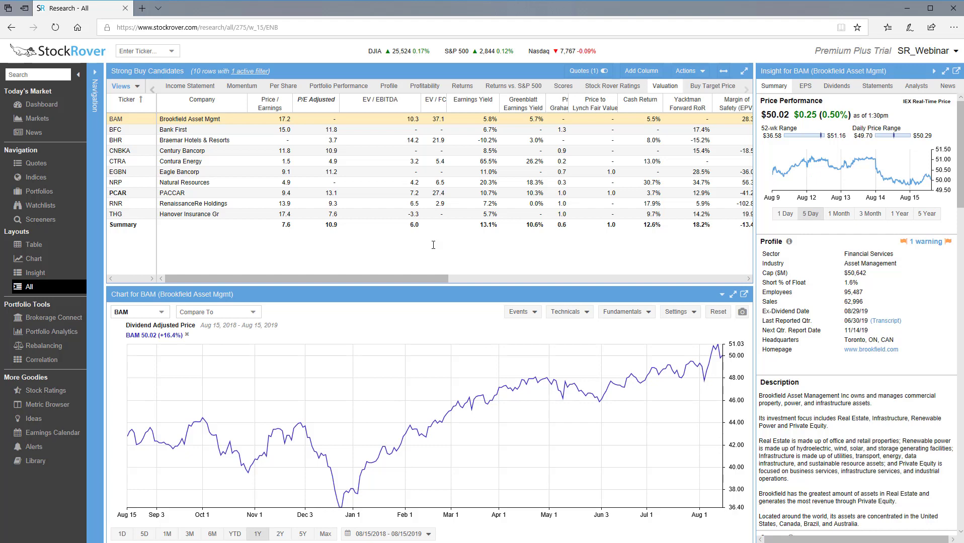
# Sort the filtered table by Price / Earnings in ascending order and select PACCAR (PCAR) to review its scores
pyautogui.click(286, 105)
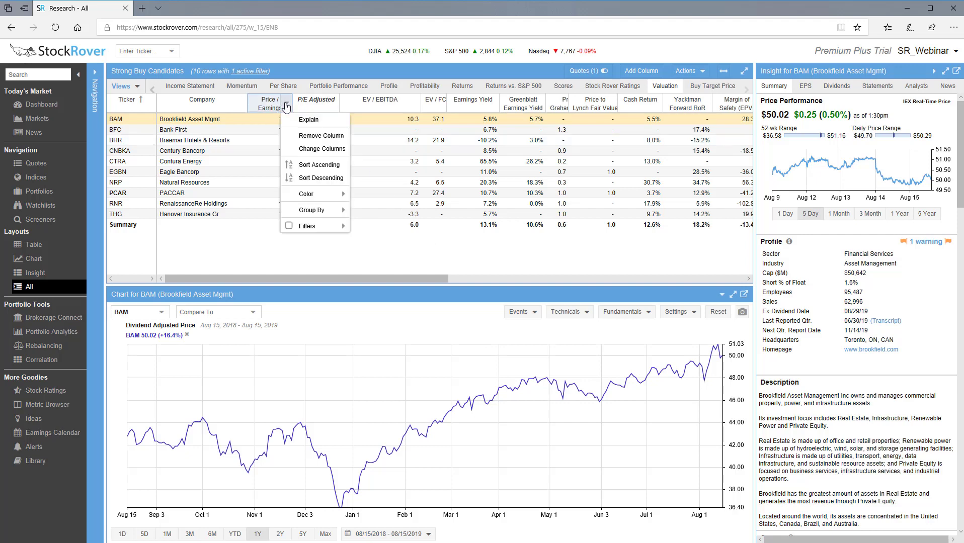
pyautogui.click(303, 166)
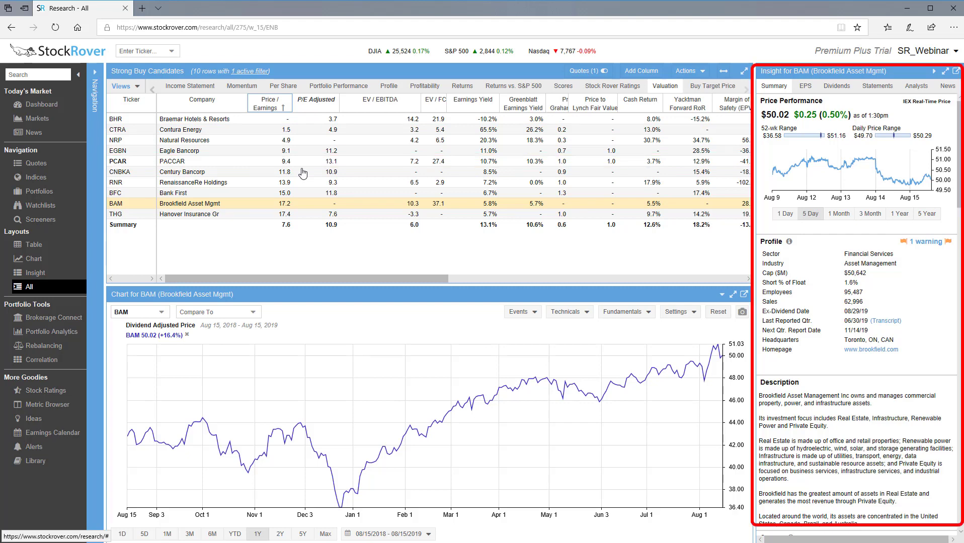
pyautogui.click(132, 161)
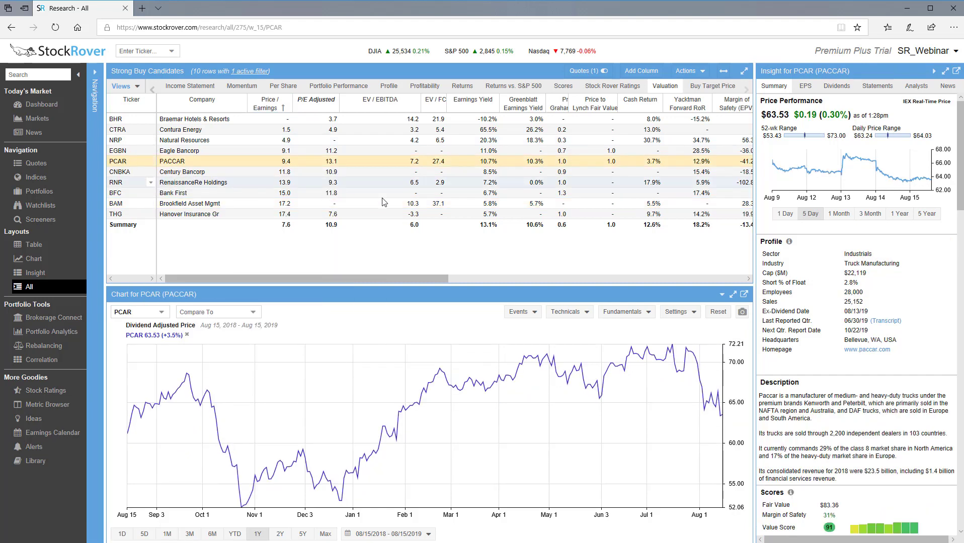
pyautogui.scroll(-5, 817, 364)
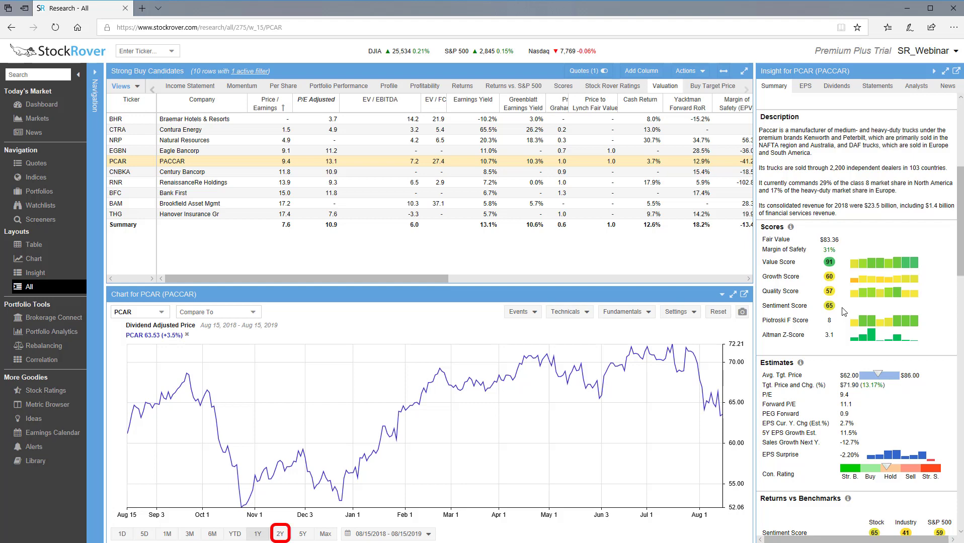
# Set the PCAR chart to a two-year range and compare it with the S&P 500 and Industry benchmarks
pyautogui.click(283, 537)
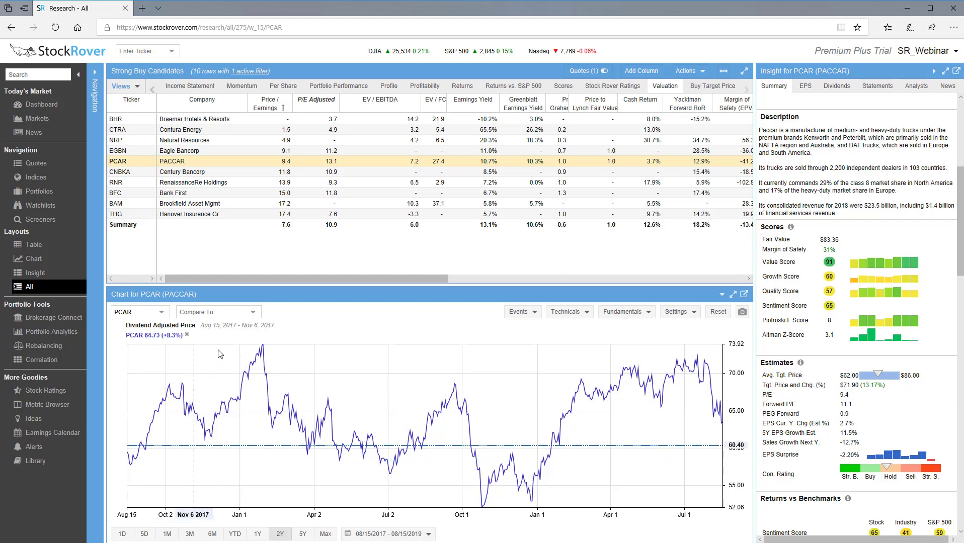
pyautogui.click(253, 314)
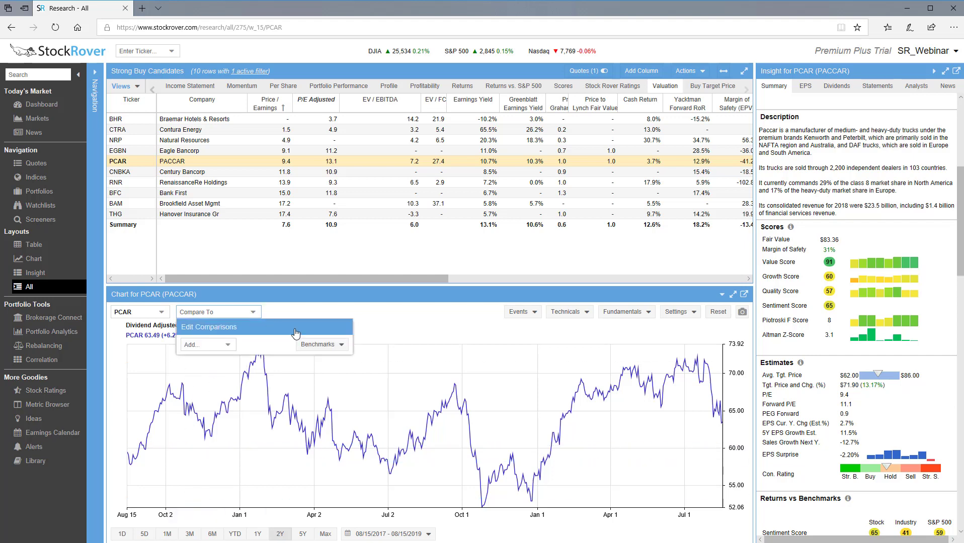
pyautogui.click(342, 345)
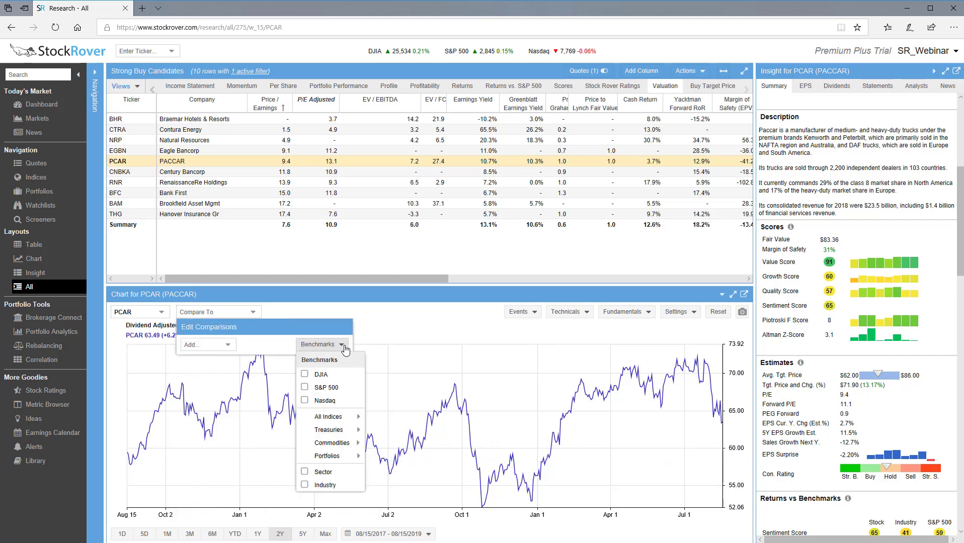
pyautogui.click(305, 390)
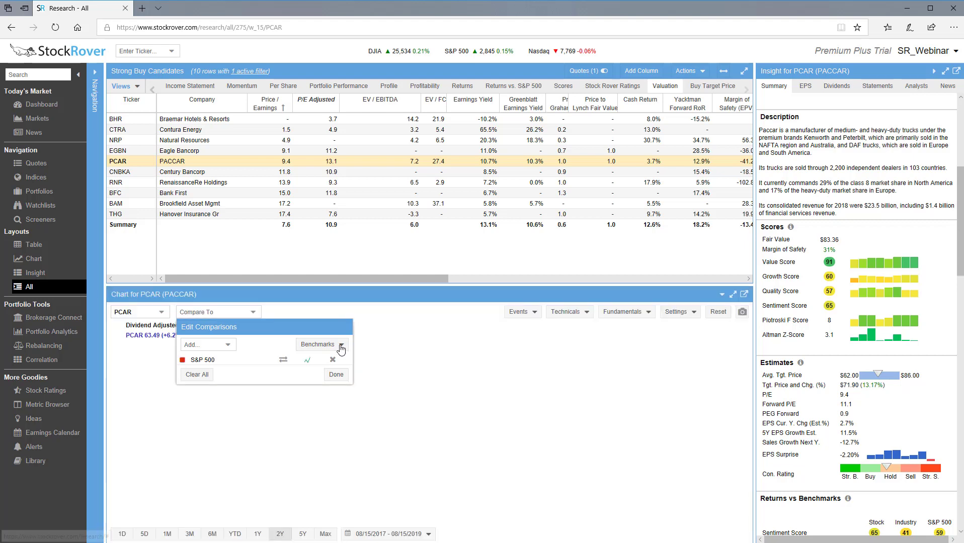
pyautogui.click(339, 347)
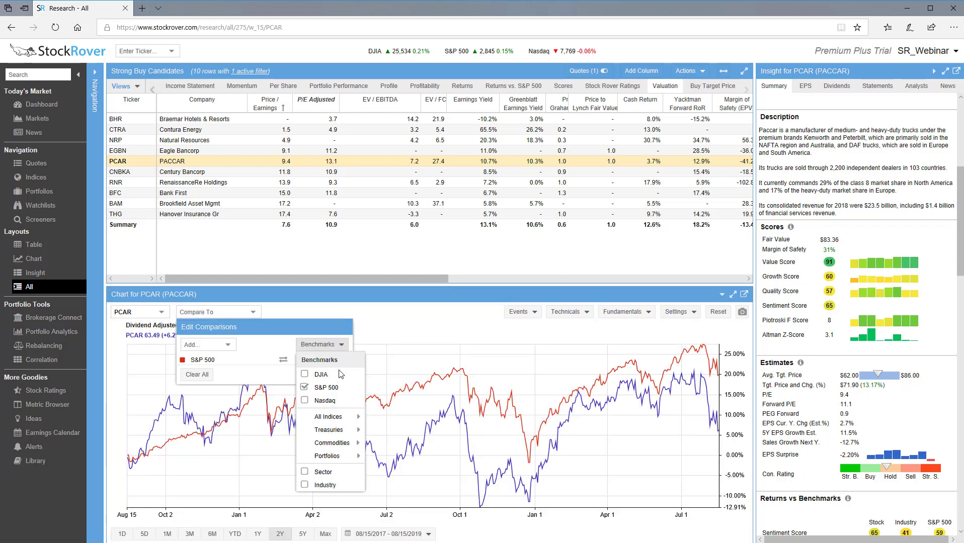
pyautogui.click(304, 485)
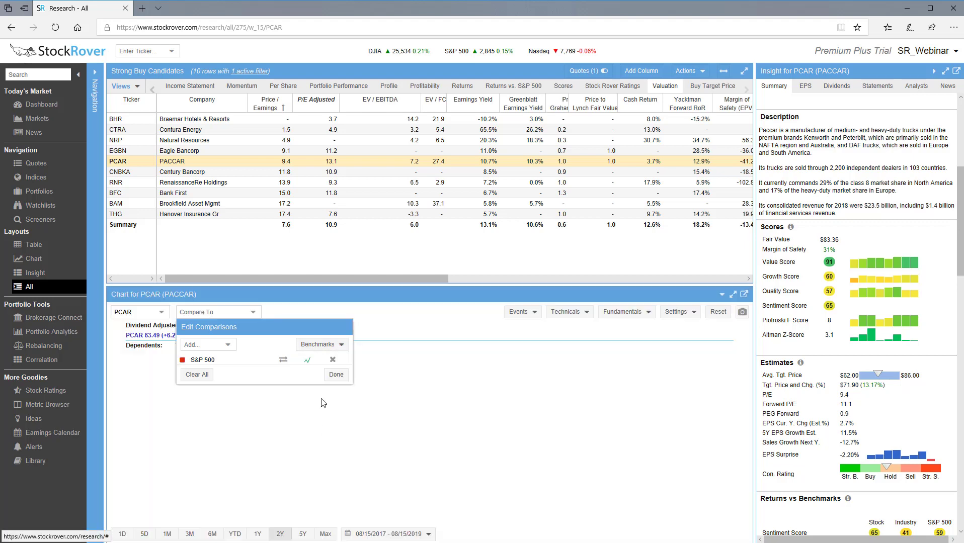
pyautogui.click(335, 376)
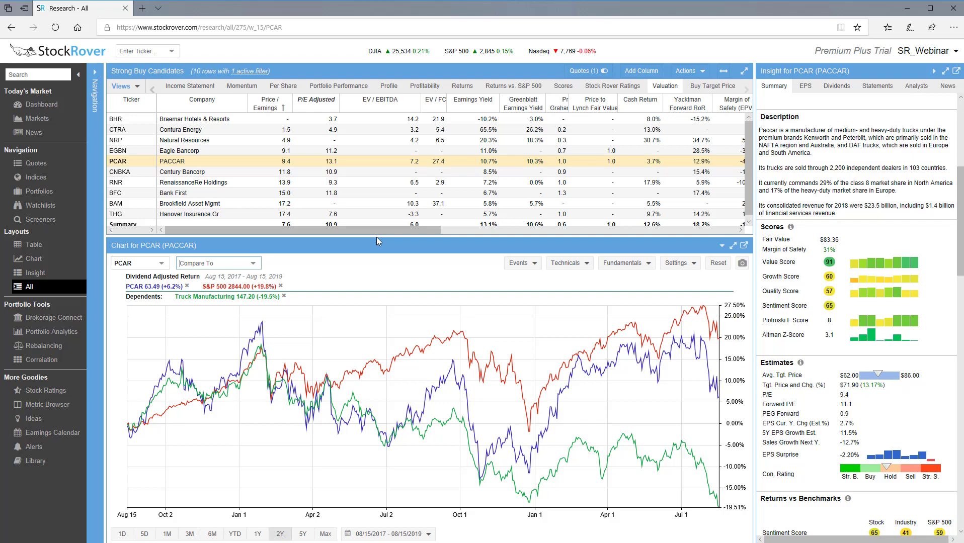
# Remove the S&P 500 and Truck Manufacturing comparisons from the PCAR chart and display its EPS events
pyautogui.click(281, 287)
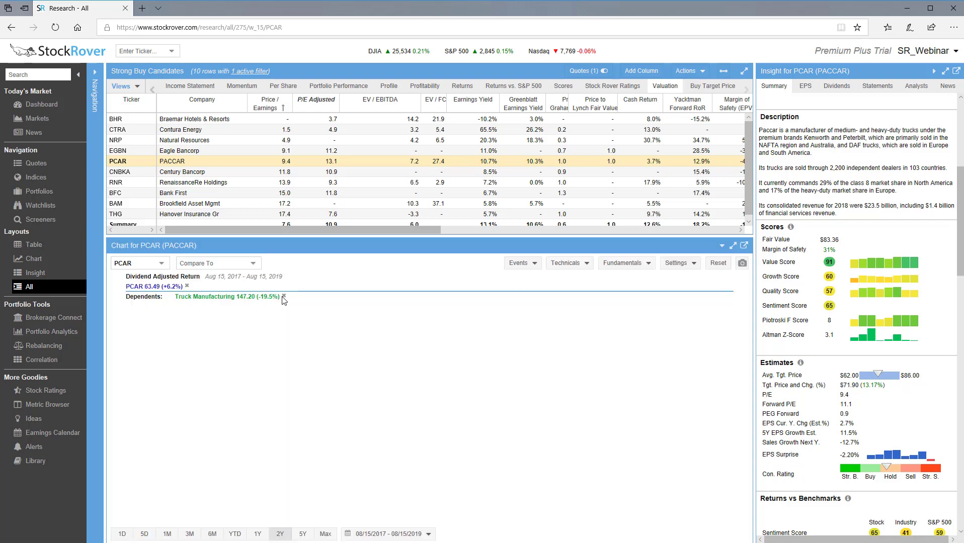
pyautogui.click(283, 296)
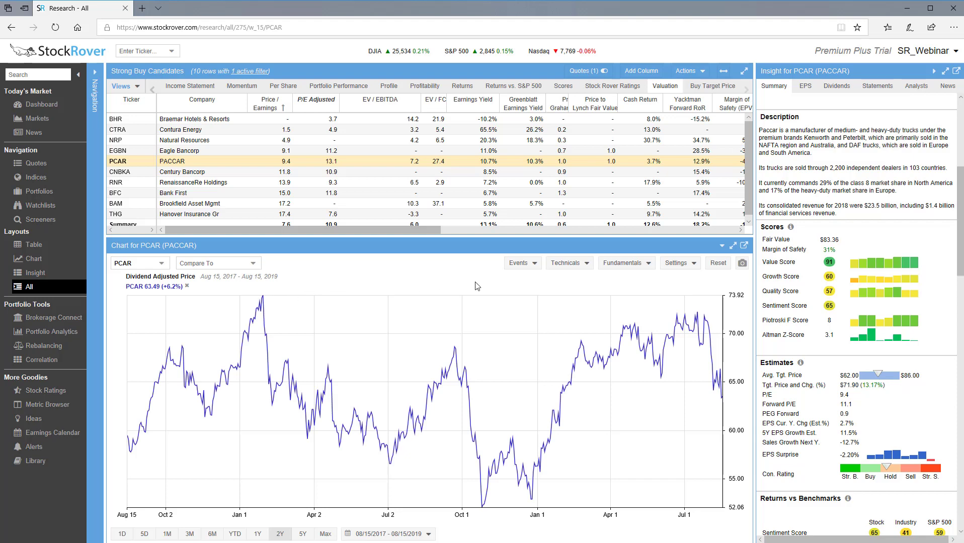
pyautogui.click(534, 263)
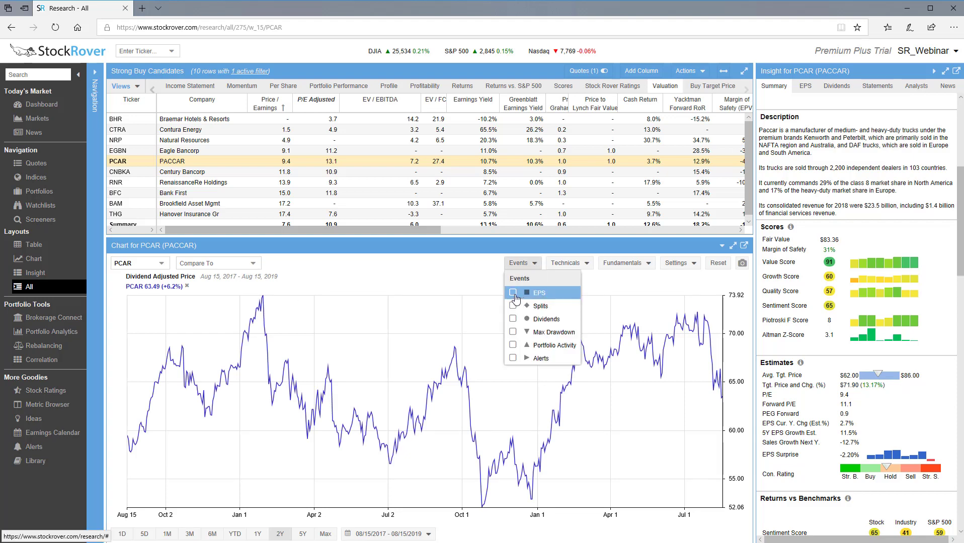
pyautogui.click(514, 299)
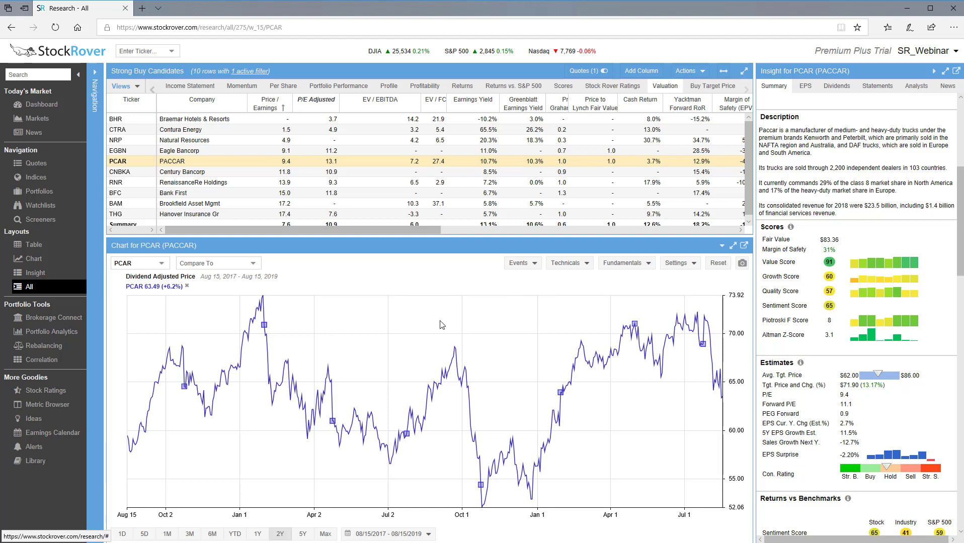
# Examine the EPS event details on the chart, PACCAR's past growth scores, and its estimates and benchmark returns
pyautogui.moveTo(185, 389)
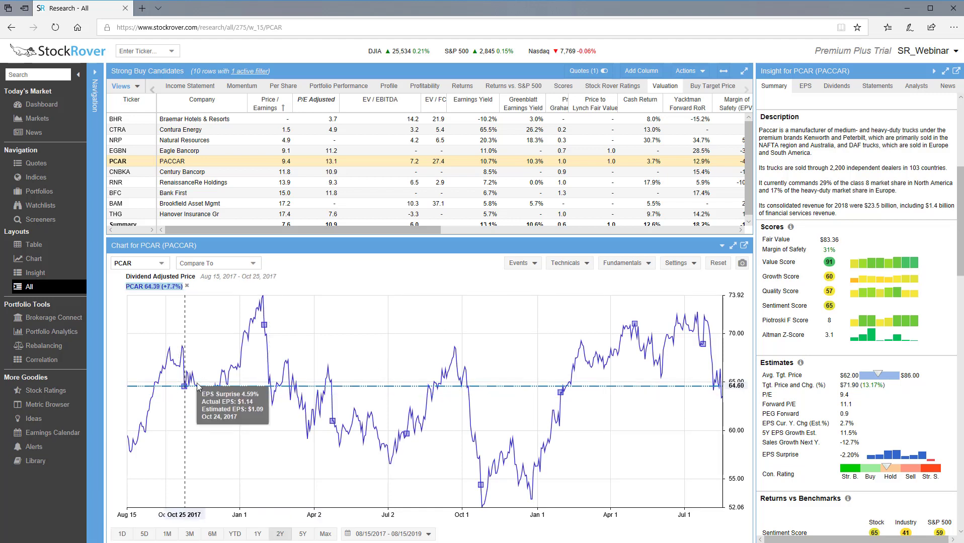
pyautogui.moveTo(266, 326)
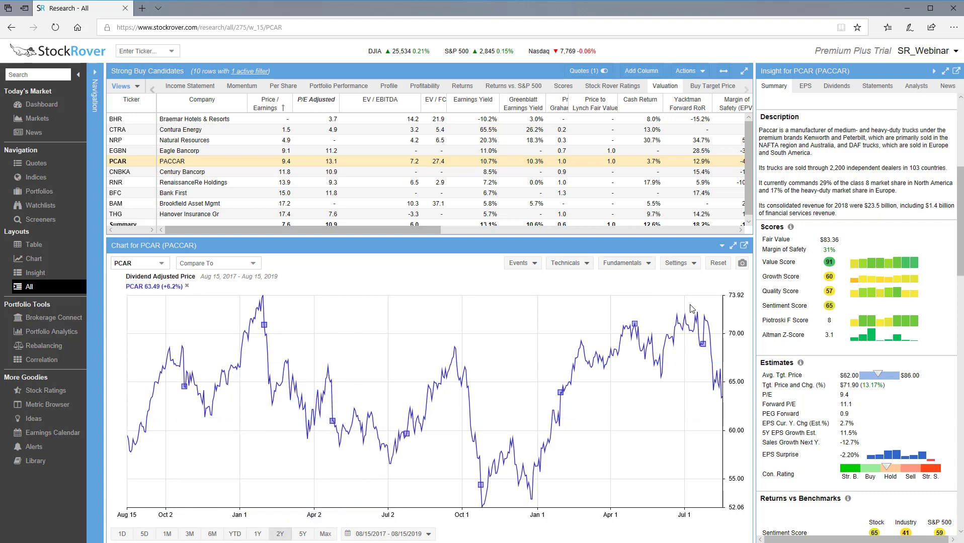
pyautogui.moveTo(703, 346)
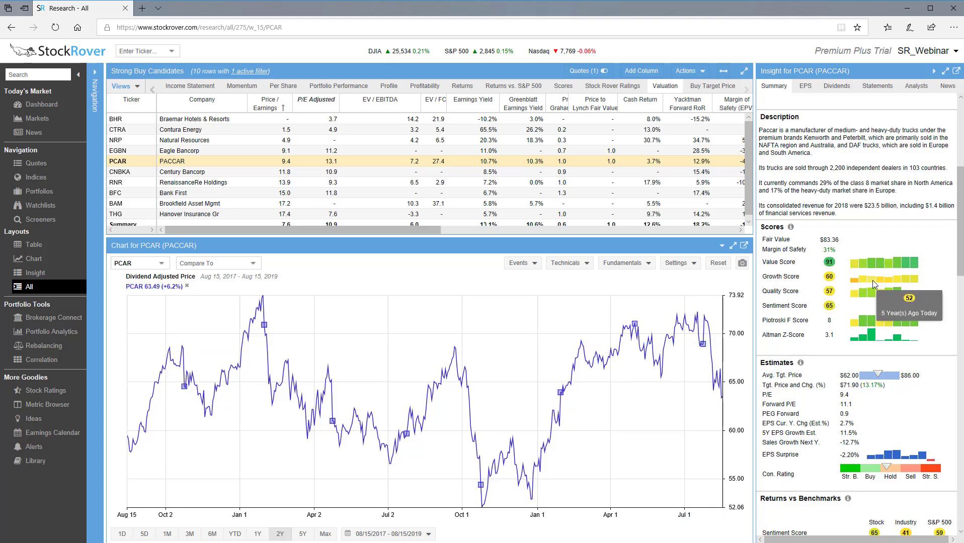
pyautogui.moveTo(874, 280)
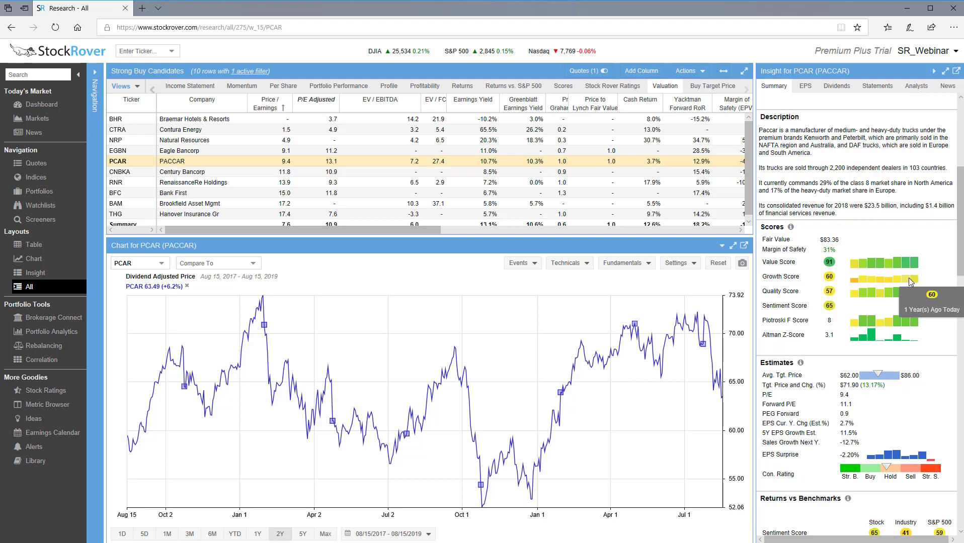
pyautogui.scroll(-4, 844, 352)
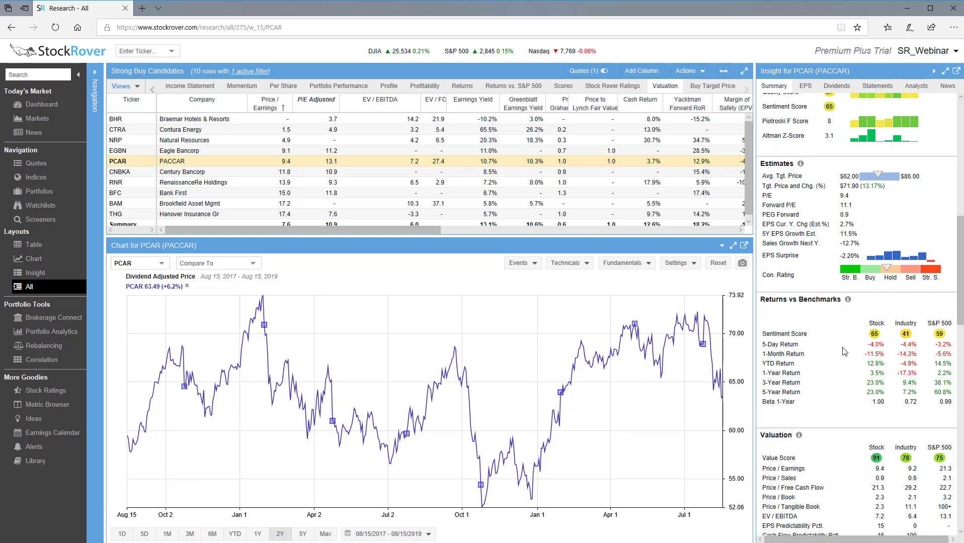
# Read the saved comment on PCAR and examine PACCAR's valuation, growth and profitability figures in the Insight summary
pyautogui.moveTo(151, 162)
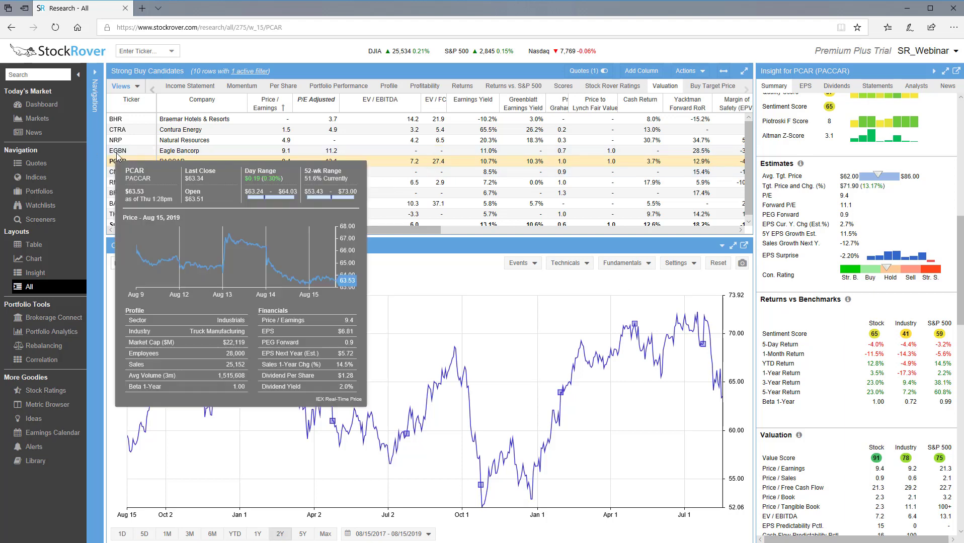
pyautogui.rightClick(151, 162)
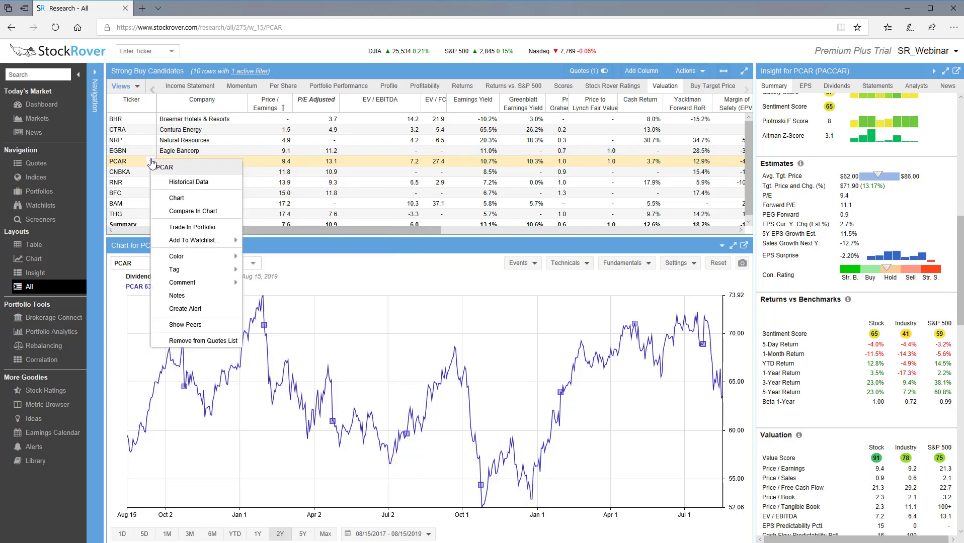
pyautogui.moveTo(201, 286)
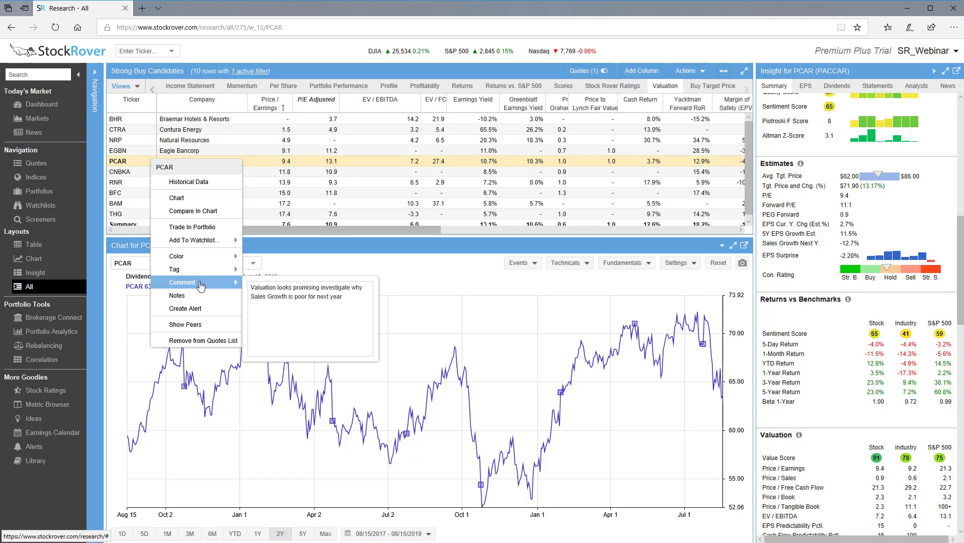
pyautogui.click(360, 264)
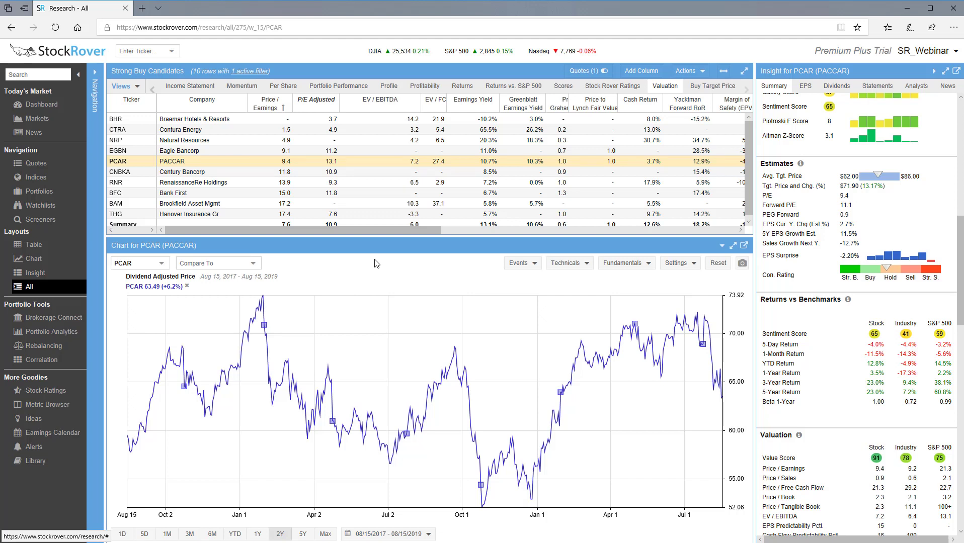
pyautogui.scroll(-6, 778, 383)
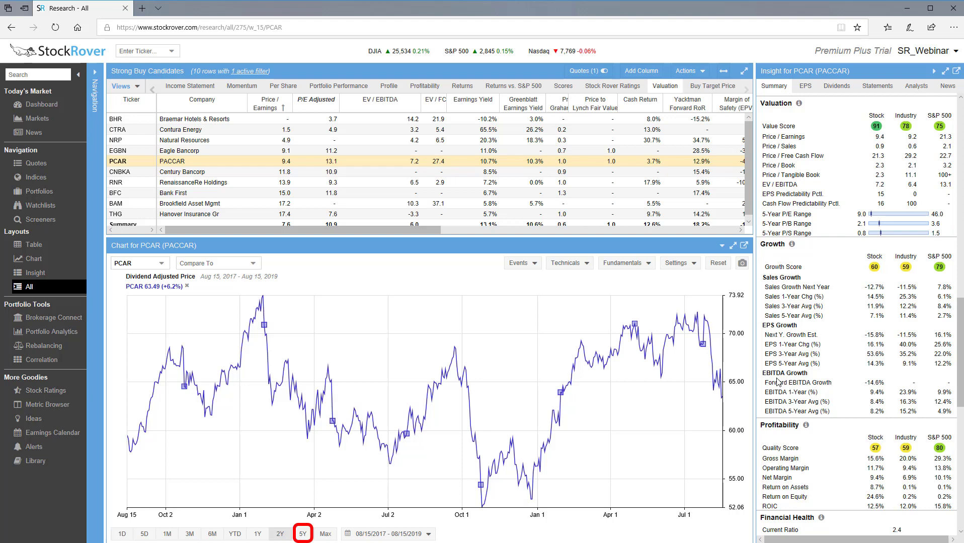
# Extend the PCAR chart to a five-year range and add the Price / Earnings fundamental below the price
pyautogui.click(303, 535)
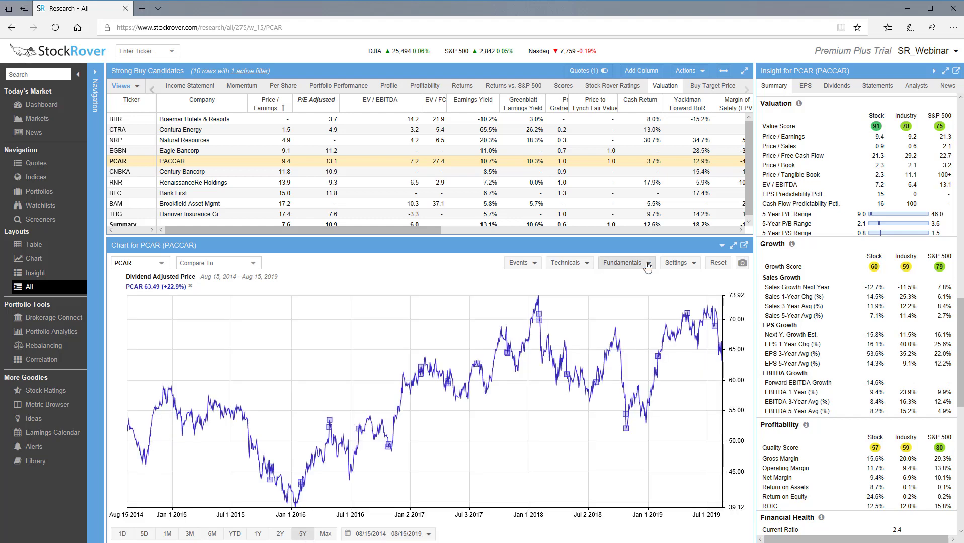
pyautogui.click(647, 265)
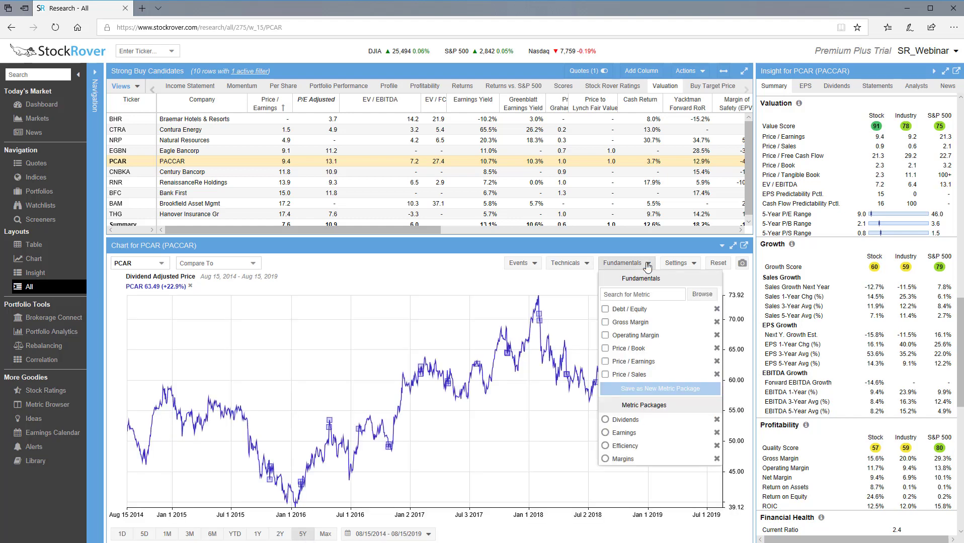
pyautogui.click(605, 361)
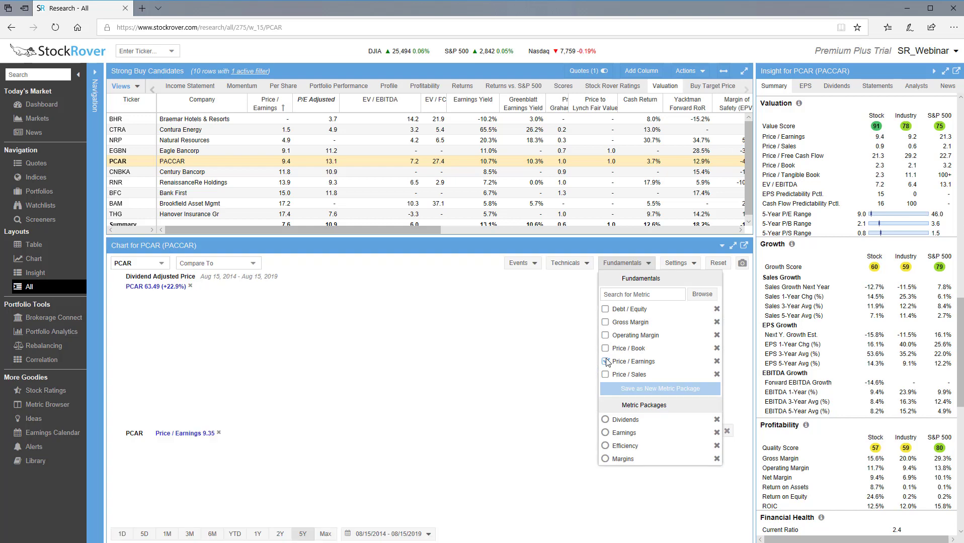
# Hide the EPS events on the PCAR chart and inspect the price and Price / Earnings history
pyautogui.click(536, 266)
pyautogui.click(537, 267)
pyautogui.click(537, 266)
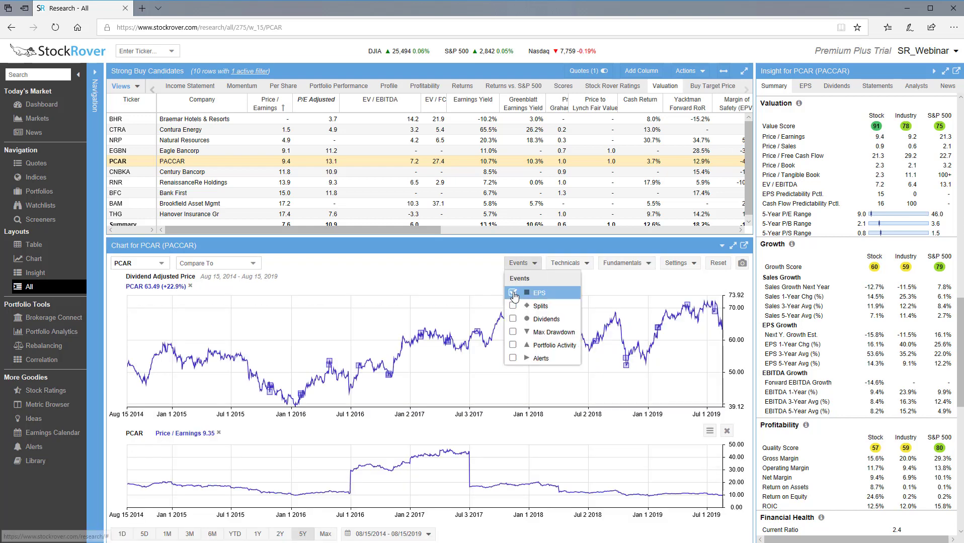
pyautogui.click(539, 292)
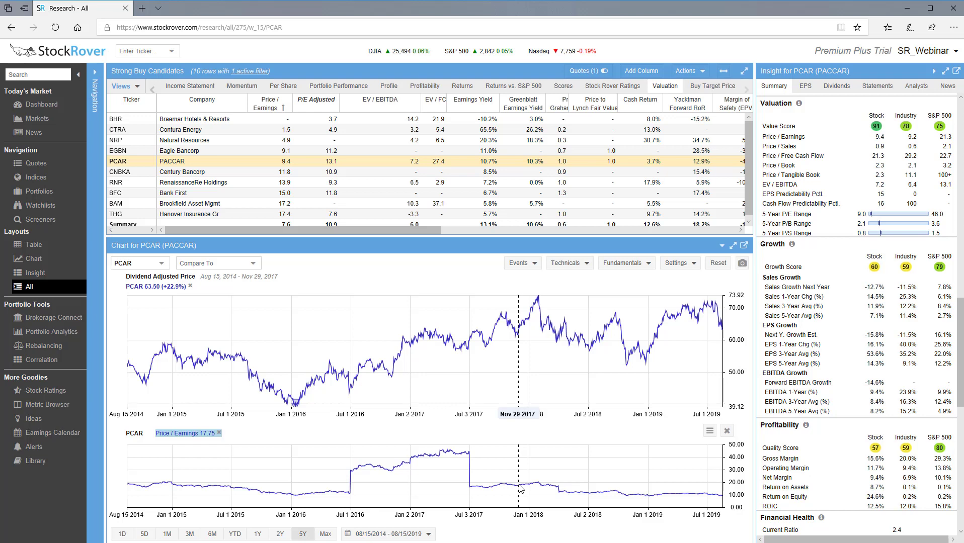
pyautogui.moveTo(297, 405)
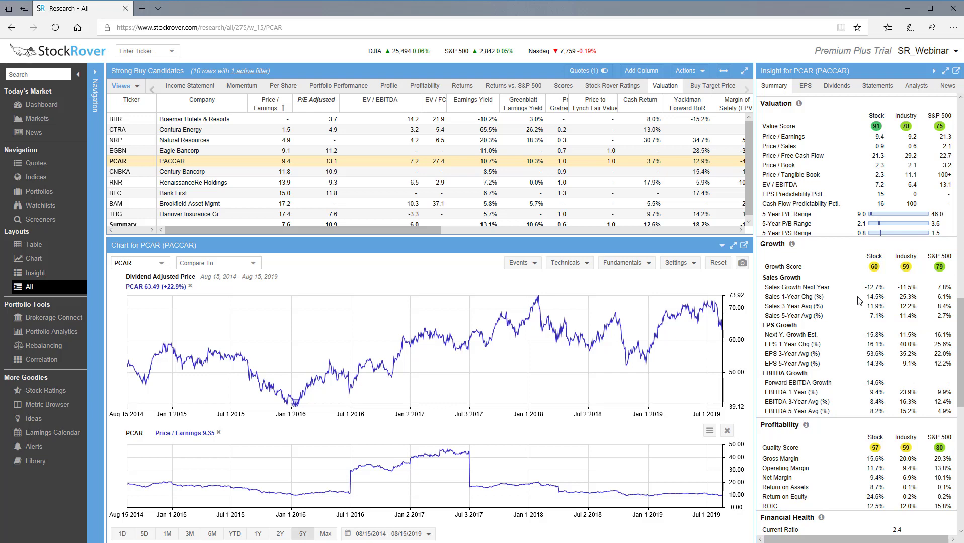
# Review PACCAR's financial health, peer ratings, dividends and competitors, and check its Seeking Alpha earnings call transcripts before returning to the research page
pyautogui.scroll(-5, 859, 300)
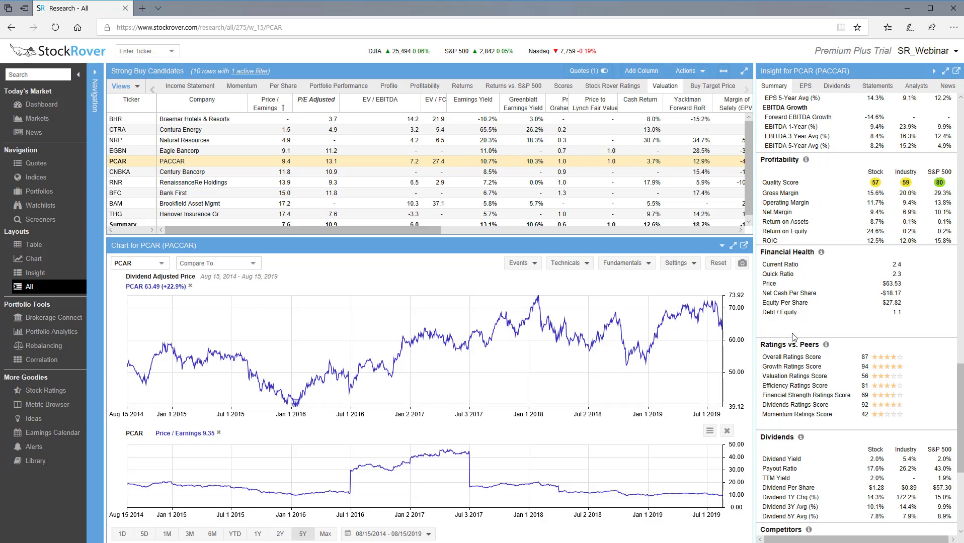
pyautogui.scroll(-4, 845, 364)
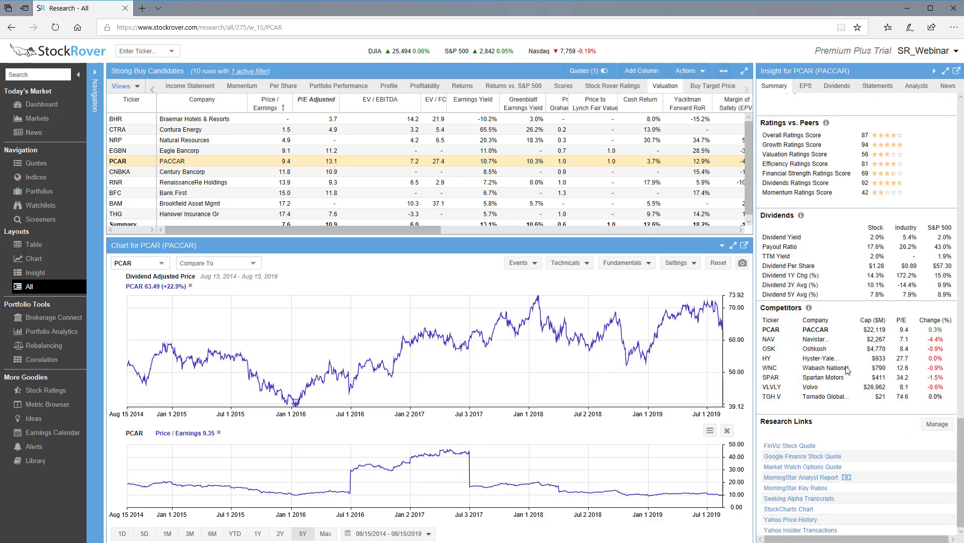
pyautogui.click(810, 503)
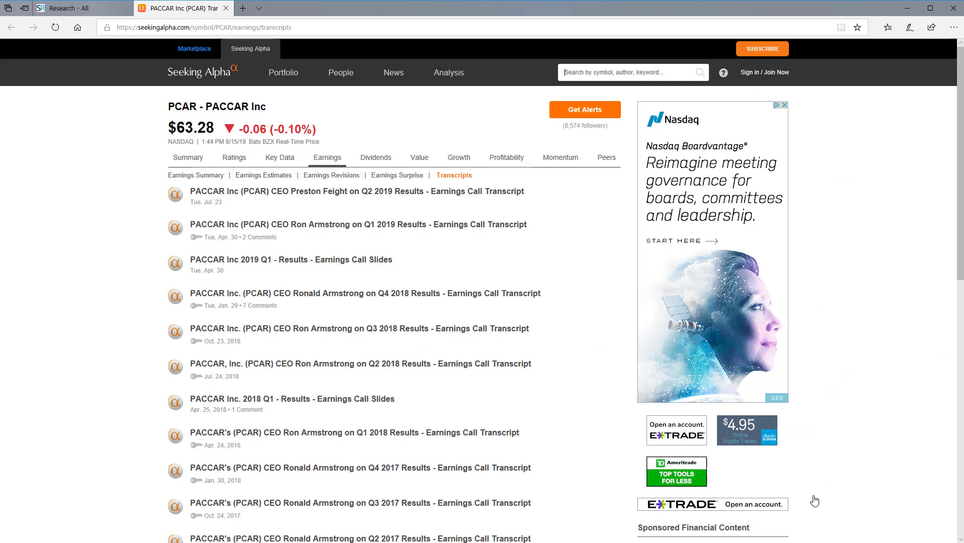
pyautogui.click(226, 8)
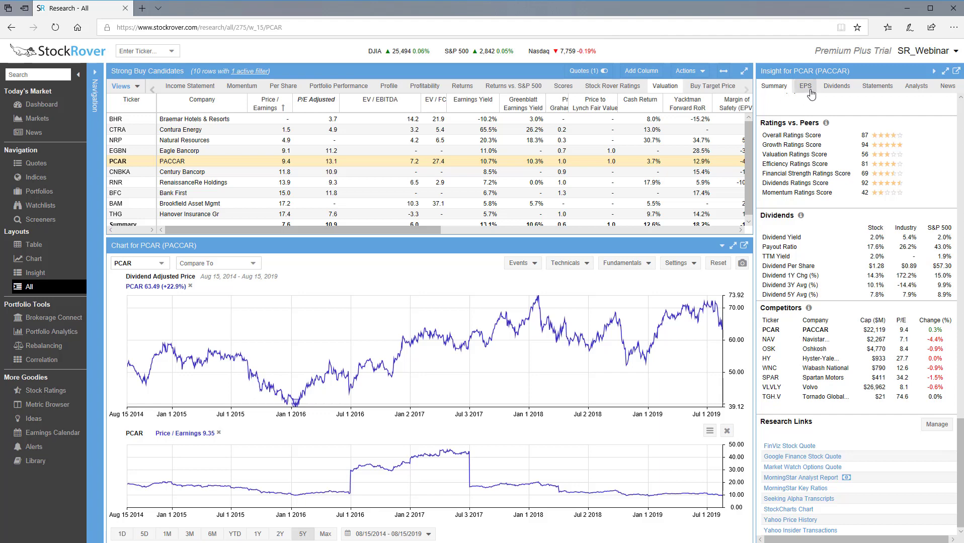
# Examine PACCAR's sales, EPS and cash flow history in Insight, including the analyst EPS estimates for the upcoming 2019 quarters
pyautogui.click(807, 87)
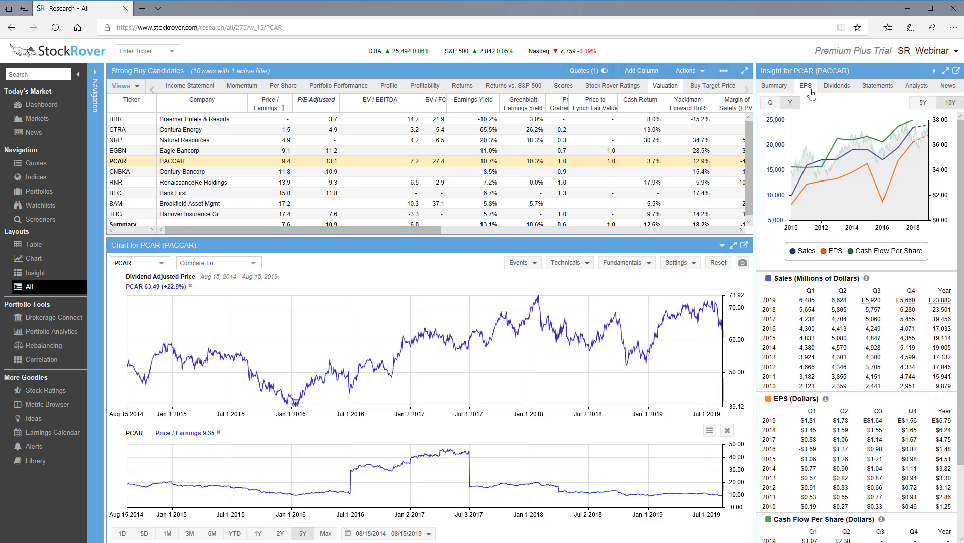
pyautogui.click(837, 157)
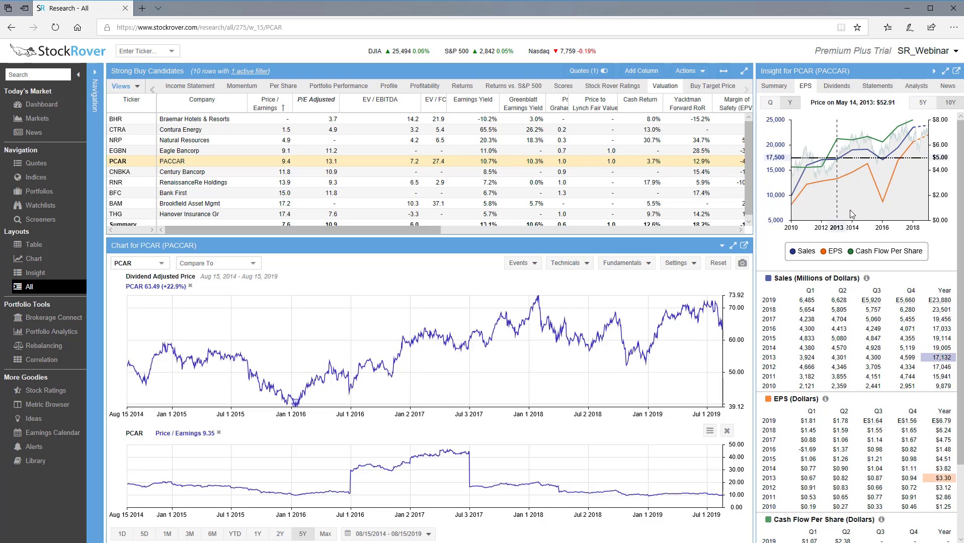
pyautogui.moveTo(870, 302)
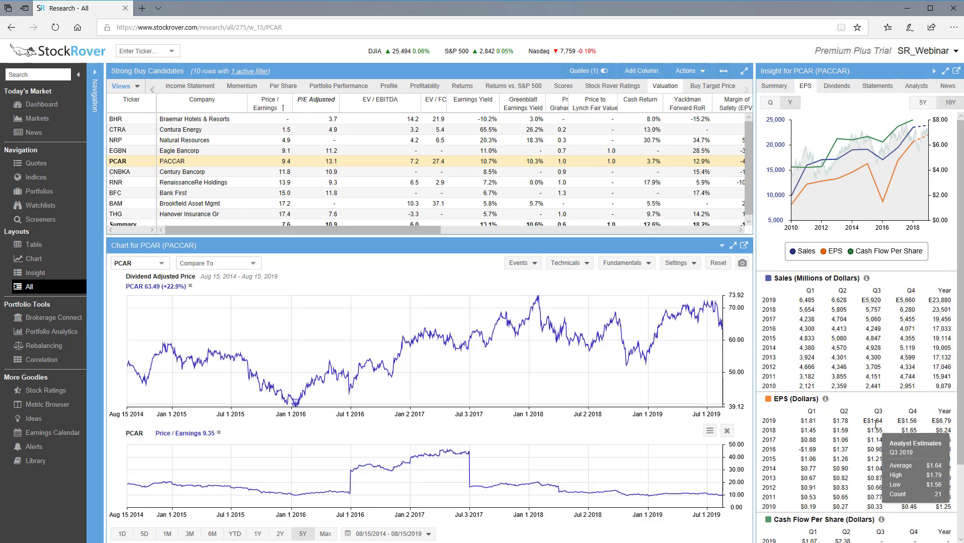
pyautogui.moveTo(902, 422)
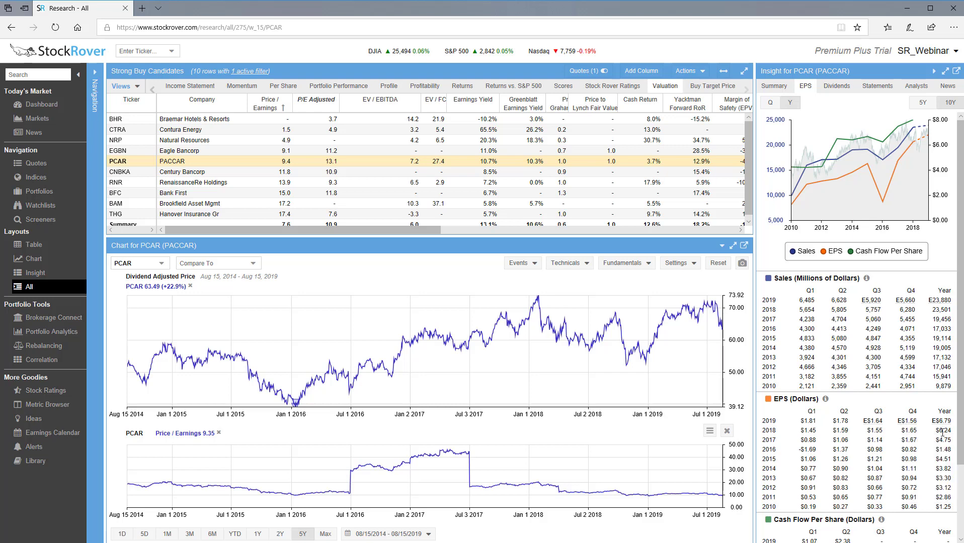
# Review PACCAR's calendar year dividend payments, analyst ratings with target price, and latest news in Insight
pyautogui.click(826, 89)
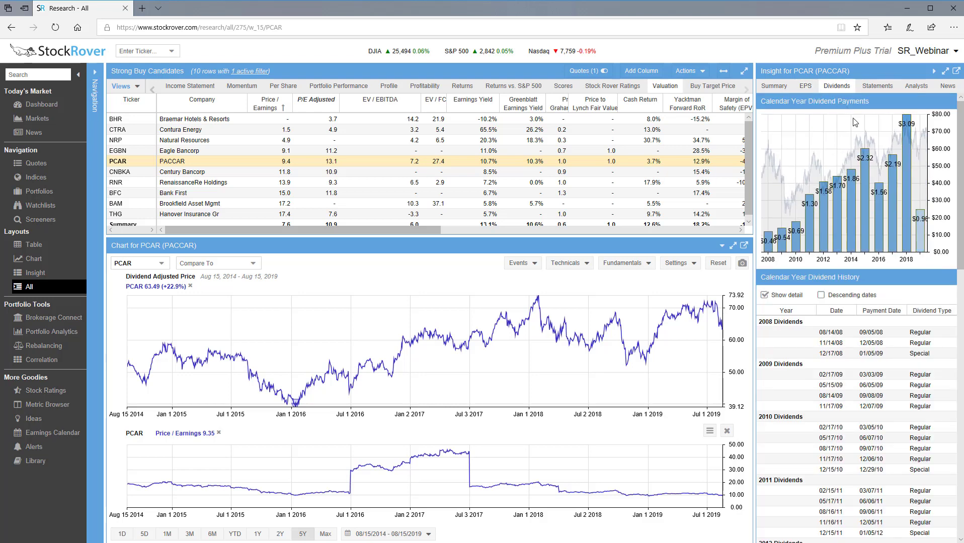
pyautogui.moveTo(920, 243)
pyautogui.moveTo(882, 249)
pyautogui.click(916, 87)
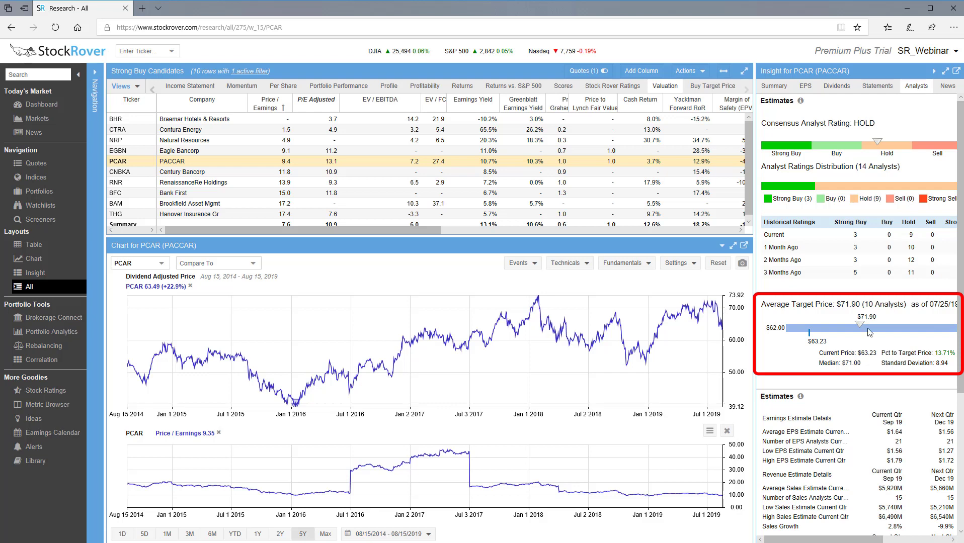
pyautogui.click(943, 89)
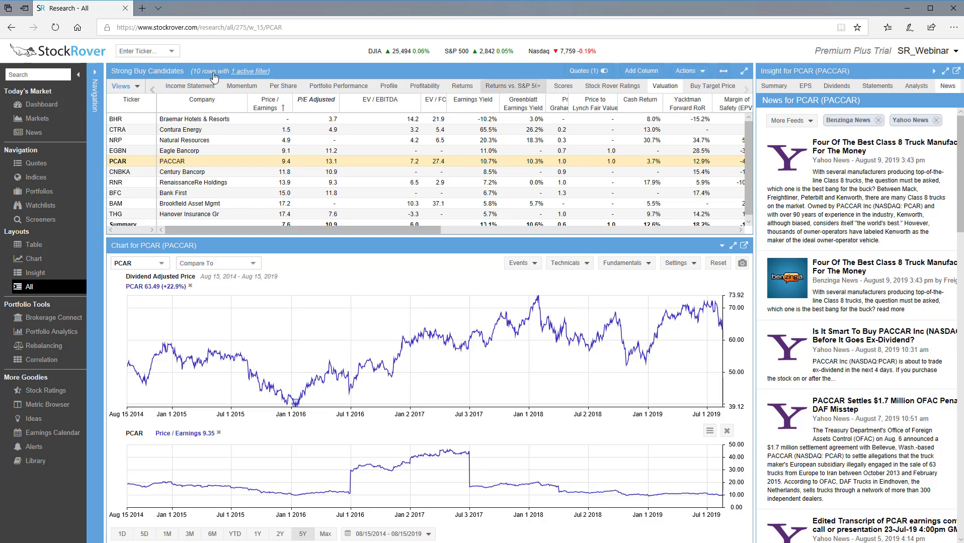
# Switch the Strong Buy Candidates table to the Buy Target Price view and bring its target buy and sell columns into view
pyautogui.click(139, 88)
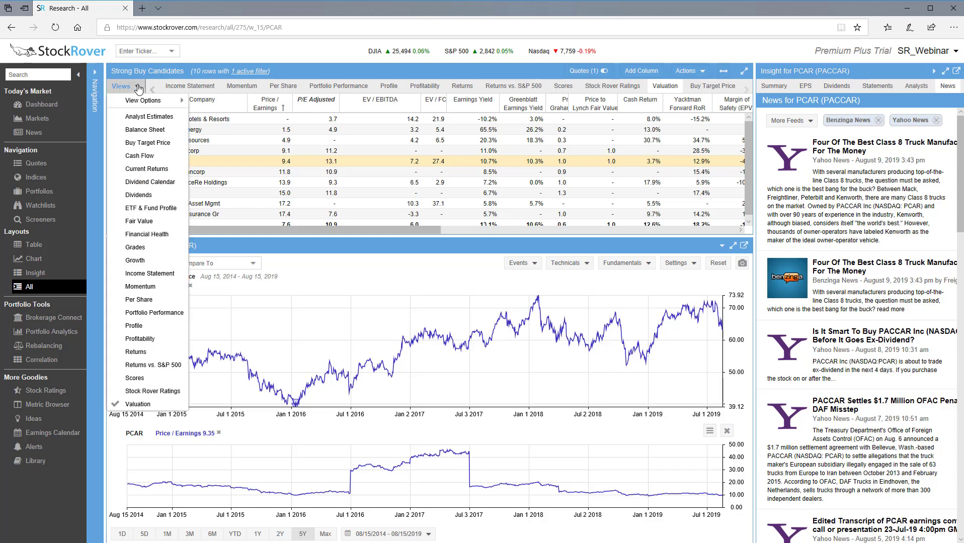
pyautogui.click(143, 144)
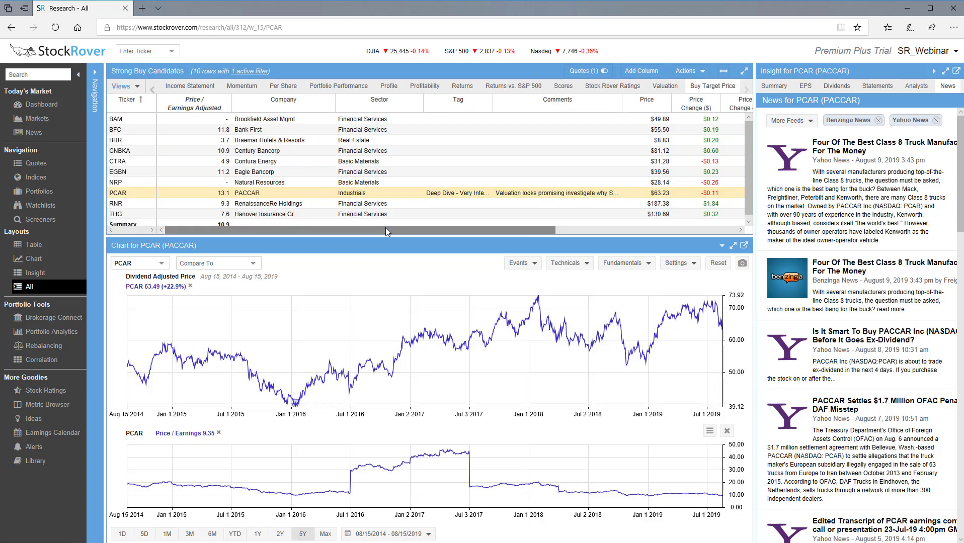
pyautogui.moveTo(385, 229); pyautogui.dragTo(585, 230)
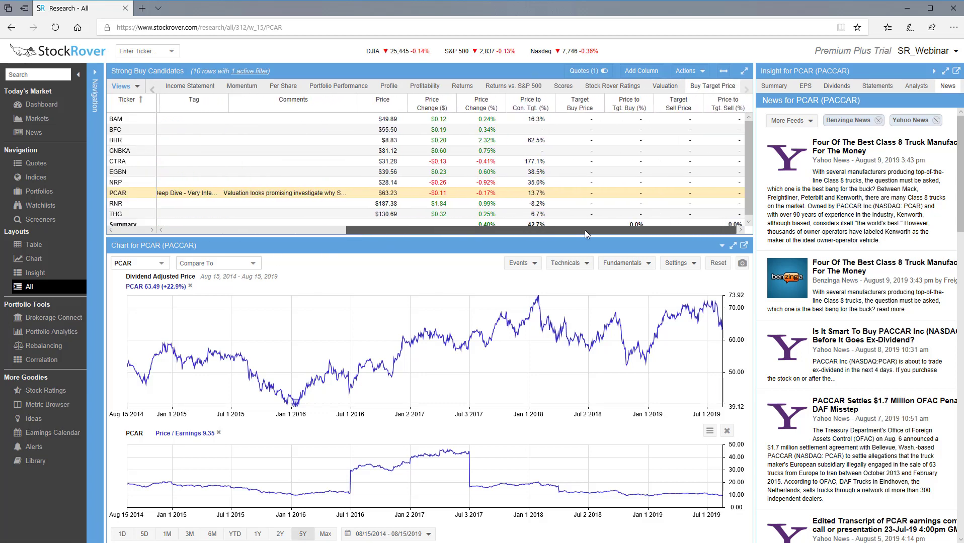
# Set PCAR's target buy price to 60 in the Strong Buy Candidates table
pyautogui.doubleClick(575, 195)
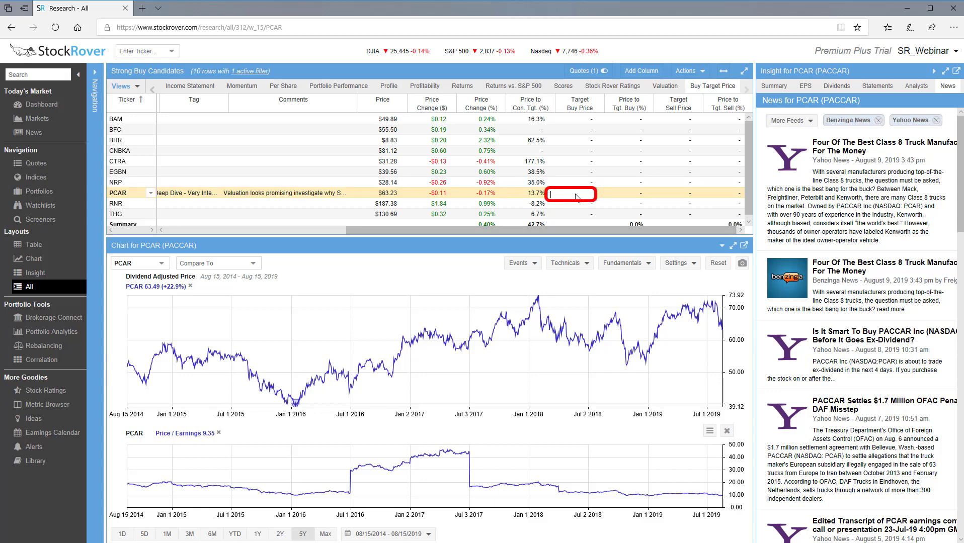
pyautogui.doubleClick(664, 194)
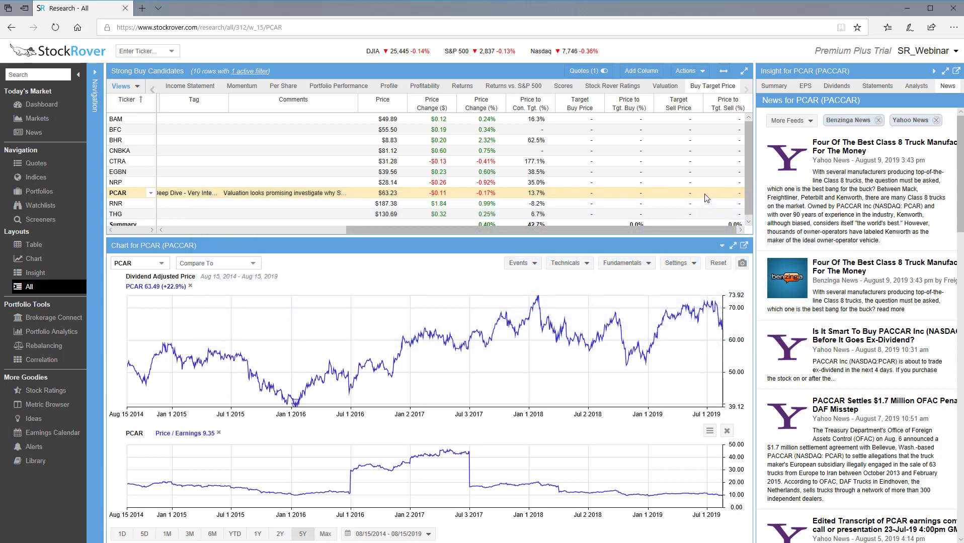
pyautogui.click(579, 194)
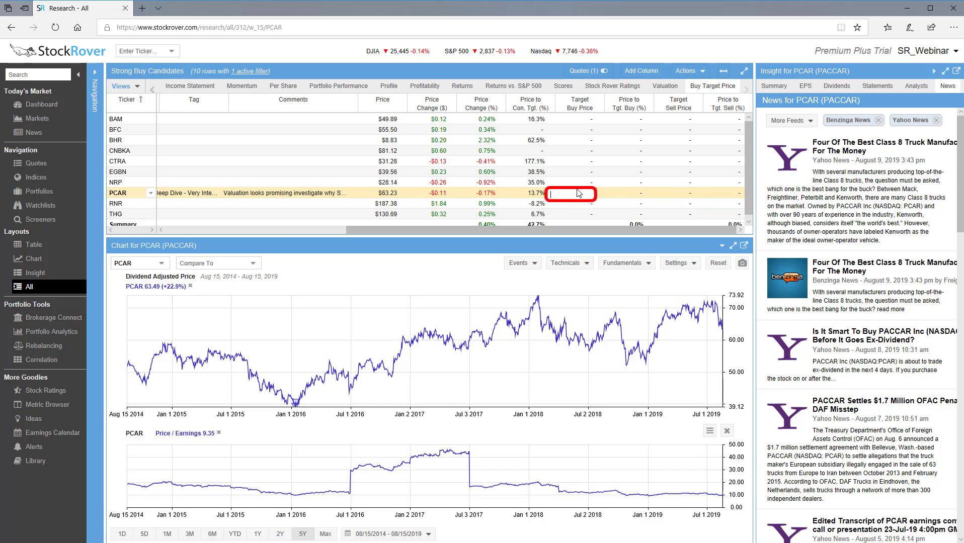
pyautogui.write('60')
pyautogui.press('Return')
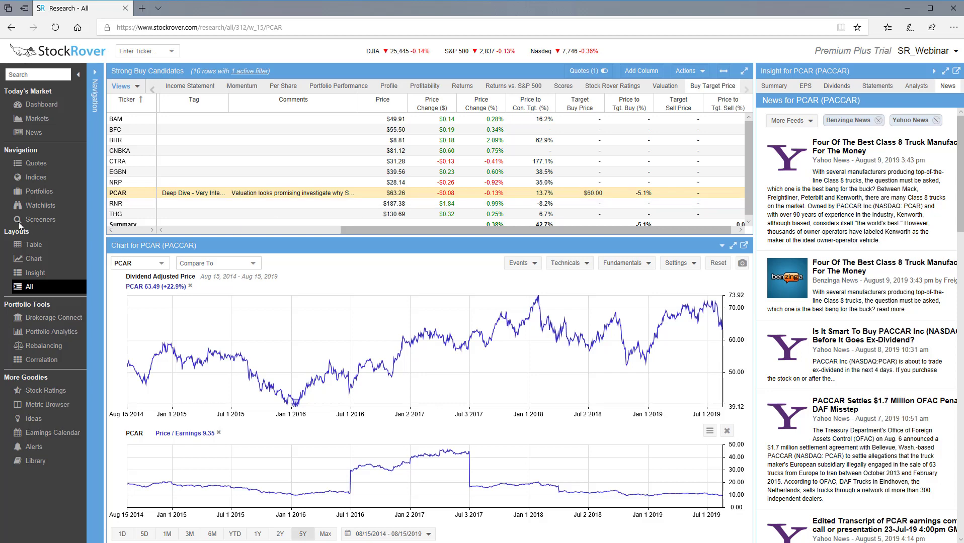
# Create and save an email alert for PCAR that triggers when the price falls below the target buy price
pyautogui.click(149, 194)
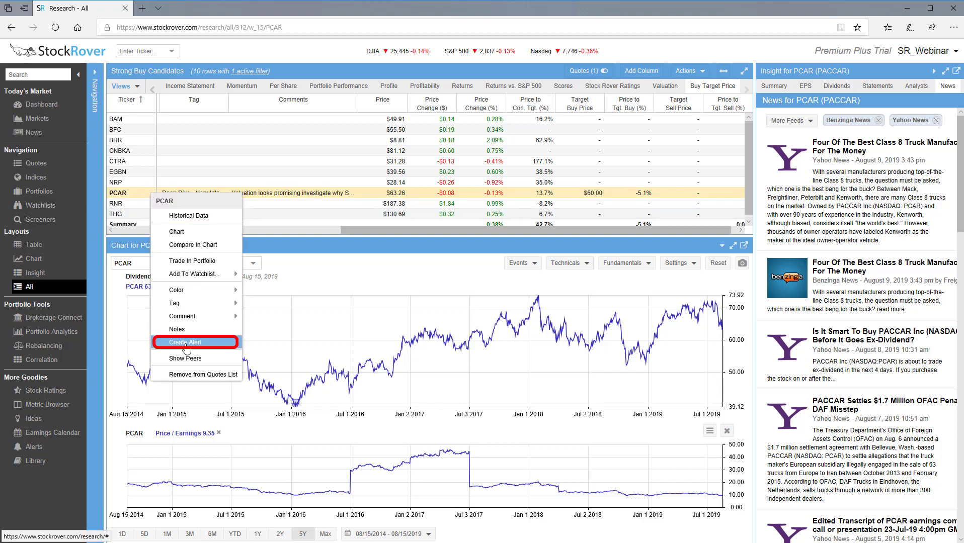
pyautogui.click(185, 344)
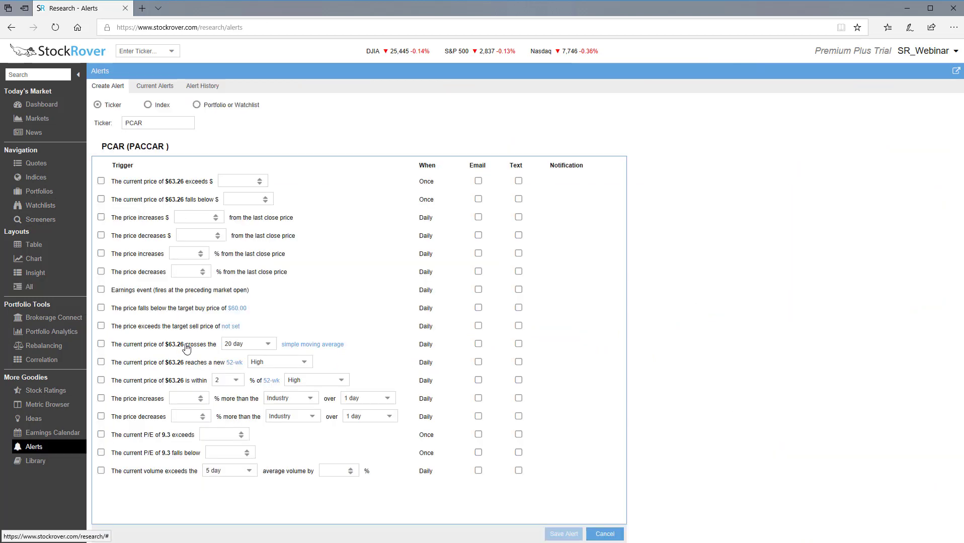
pyautogui.click(101, 308)
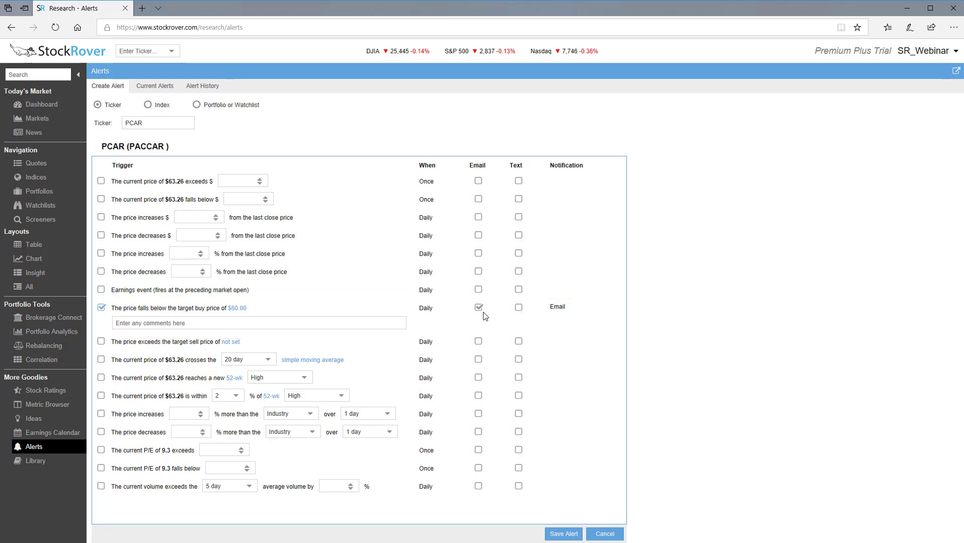
pyautogui.click(564, 534)
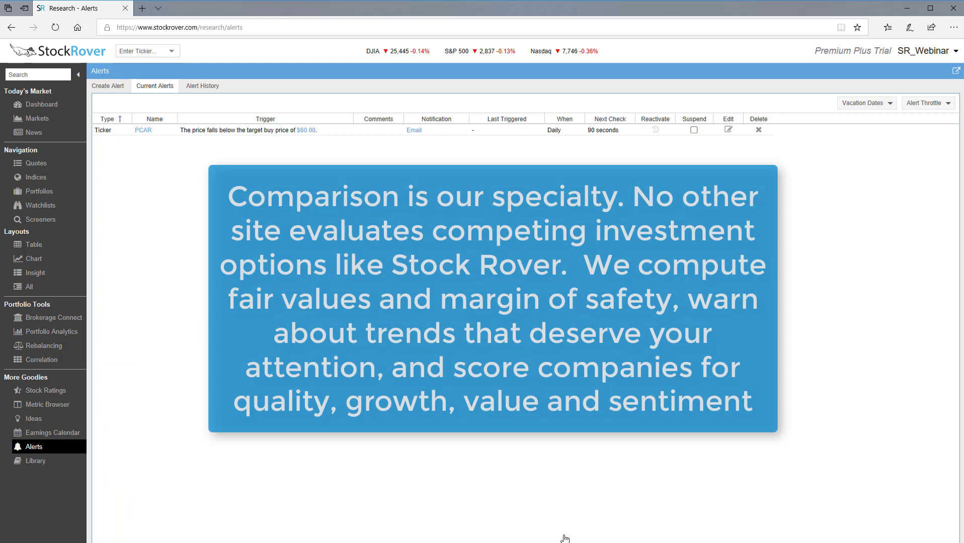
# Return to the combined table, chart and Insight layout and expand the Navigation tree to show the Screeners list
pyautogui.click(28, 287)
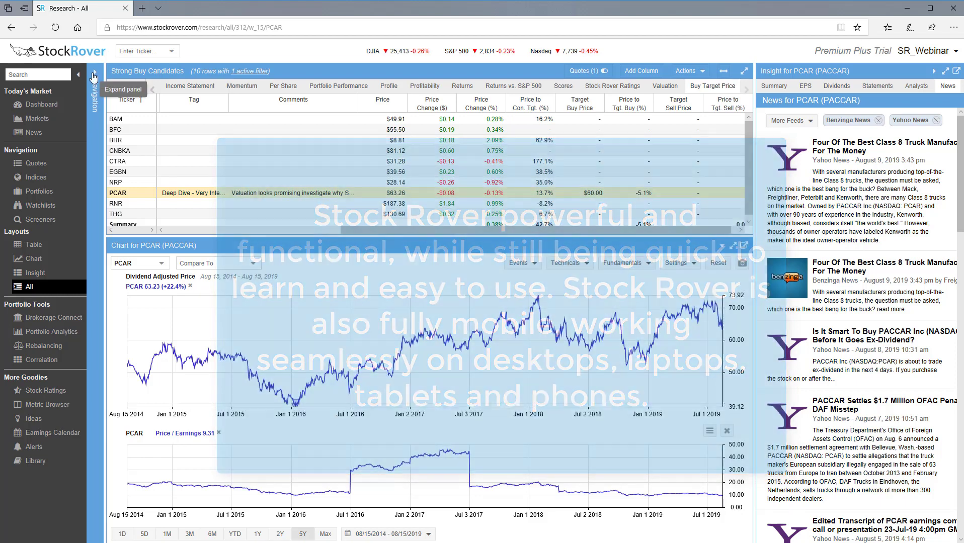
pyautogui.click(94, 73)
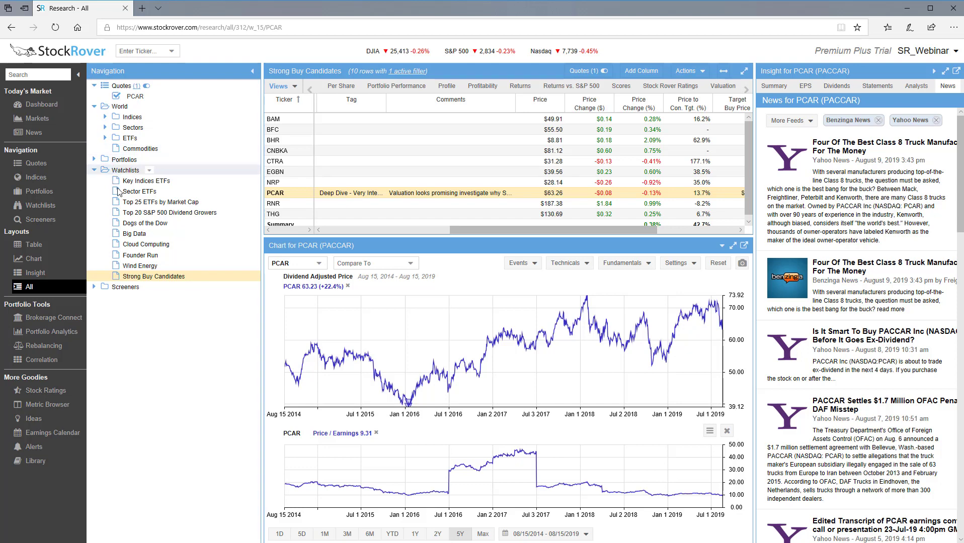
pyautogui.click(94, 287)
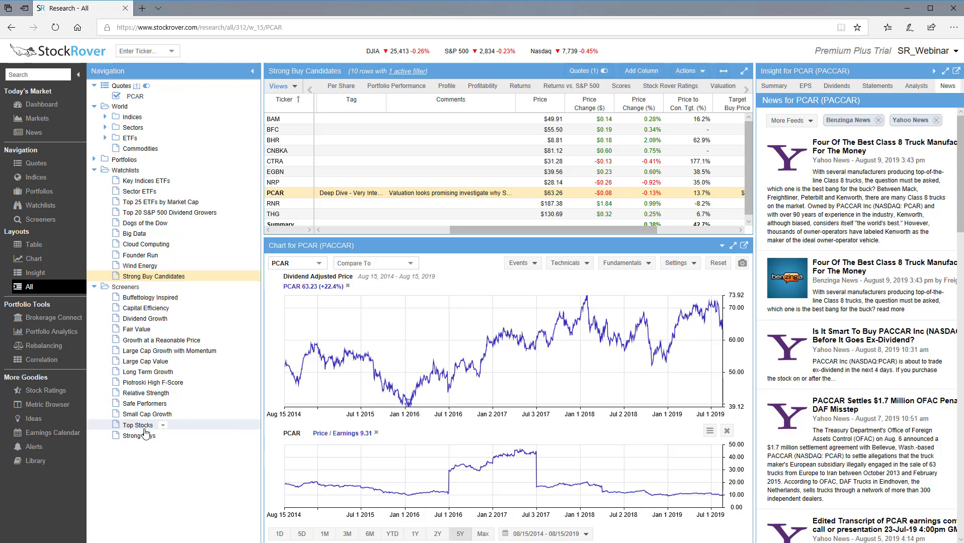
# Show the Strong Buy Candidates table in the Fair Value view and display the Insight summary for PACCAR
pyautogui.click(294, 90)
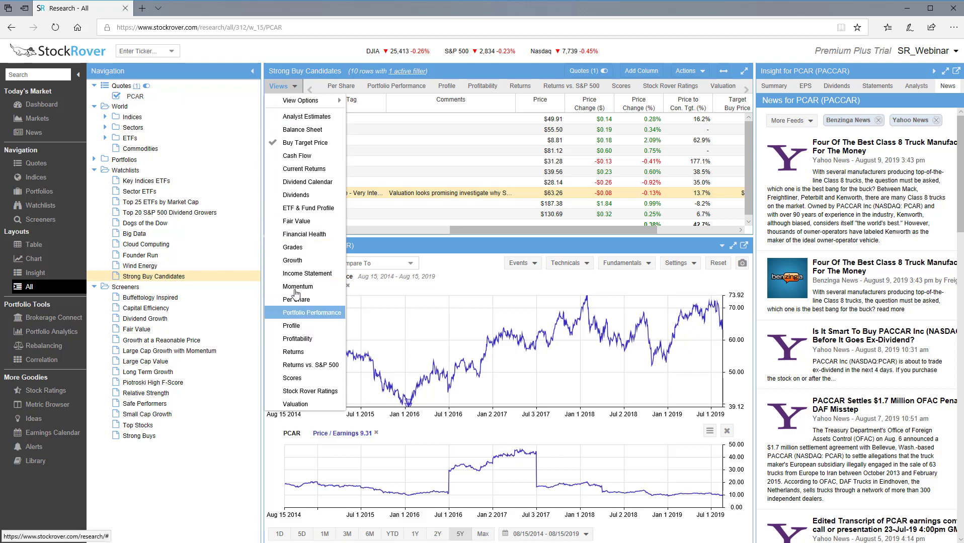
pyautogui.click(300, 232)
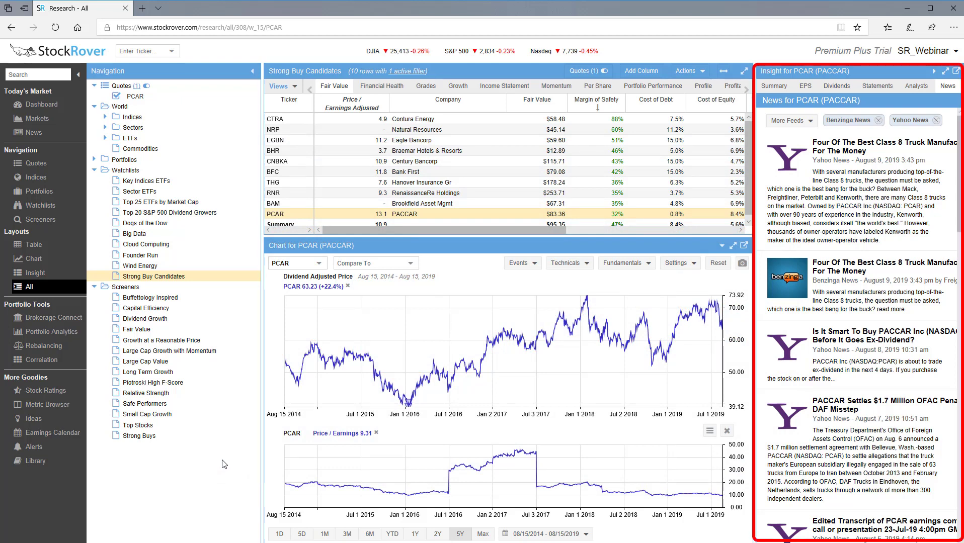
pyautogui.click(764, 86)
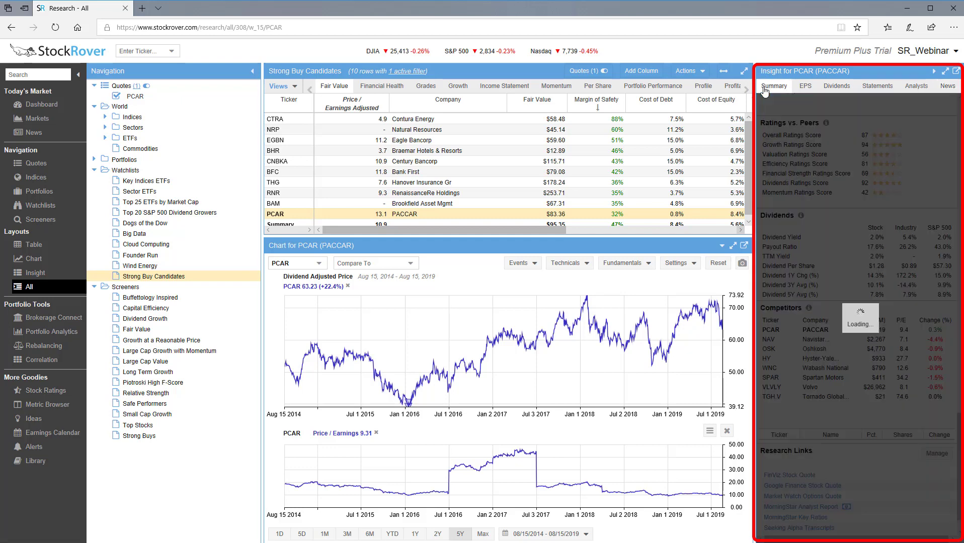